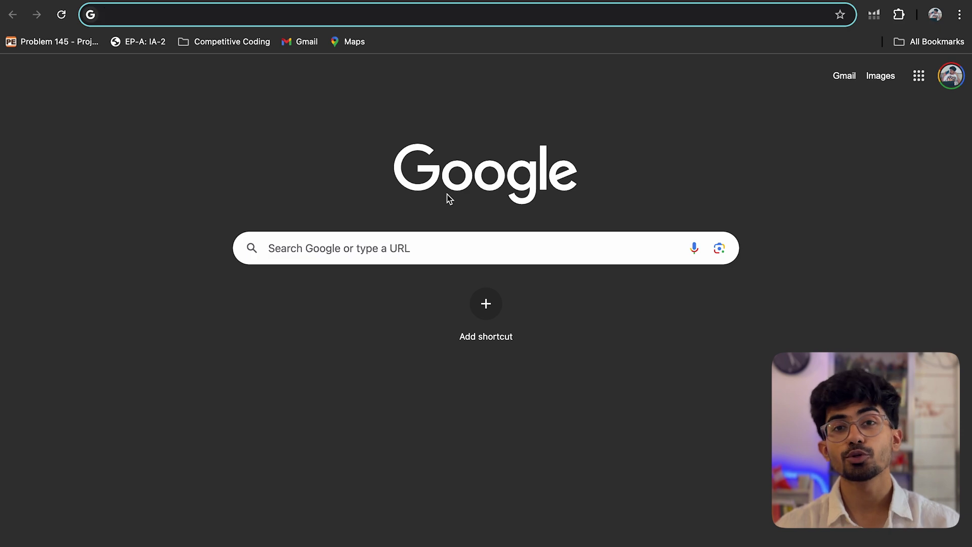
# Search Google for 'helium 10', open the Helium 10 result, and check the extension's panel.
pyautogui.write('helium 10')
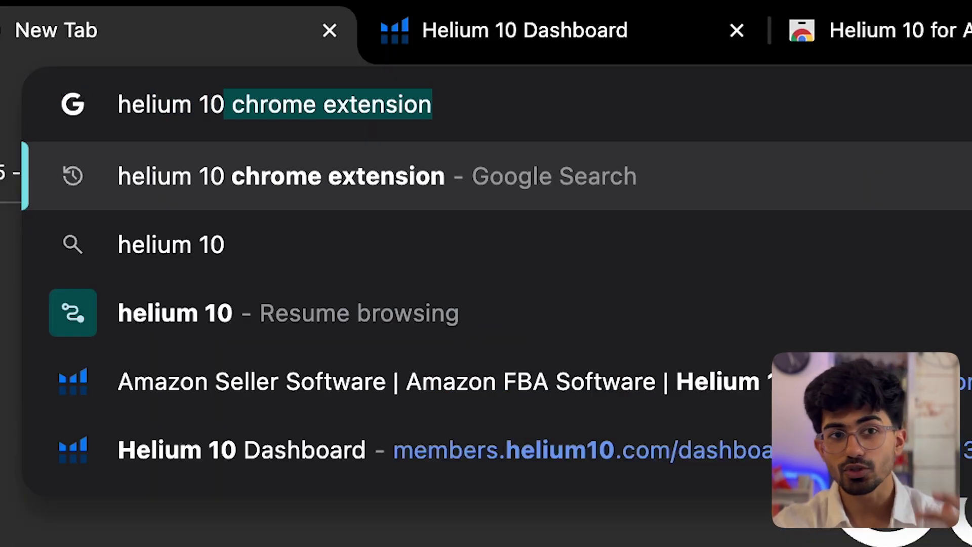
pyautogui.press('BackSpace')
pyautogui.press('Return')
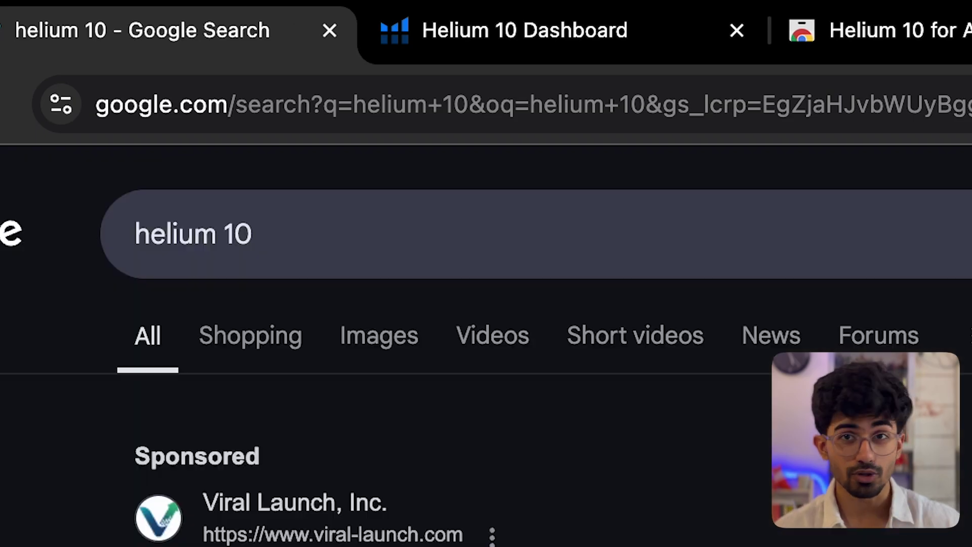
pyautogui.click(249, 203)
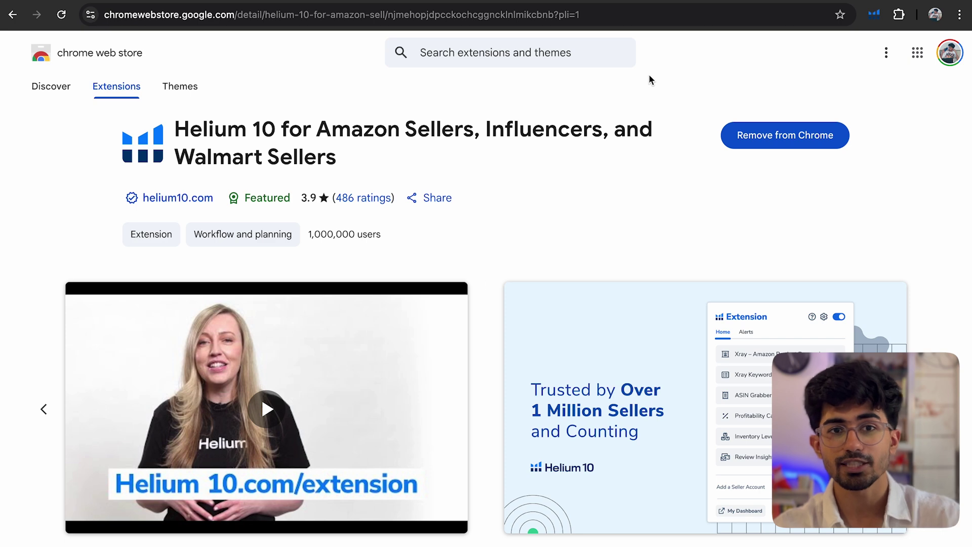
pyautogui.click(882, 13)
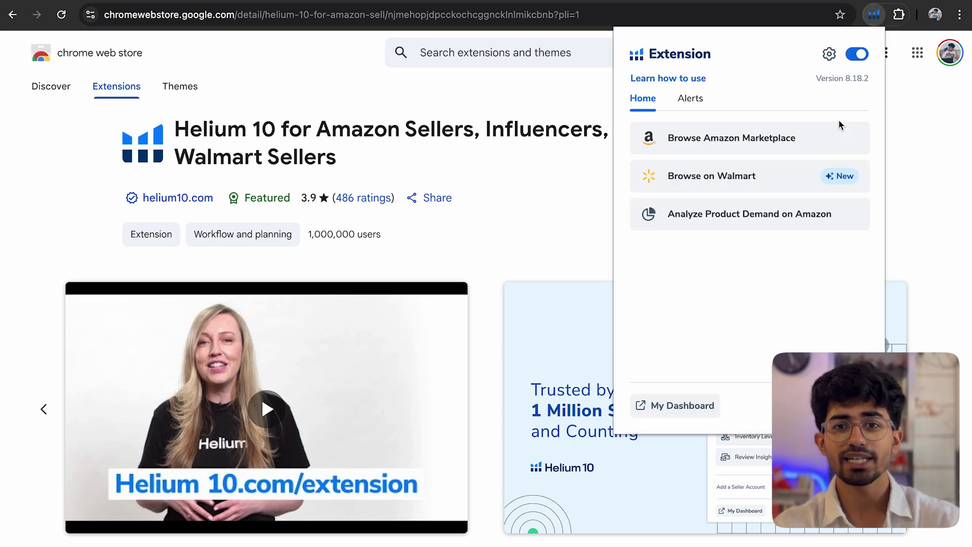
pyautogui.click(437, 128)
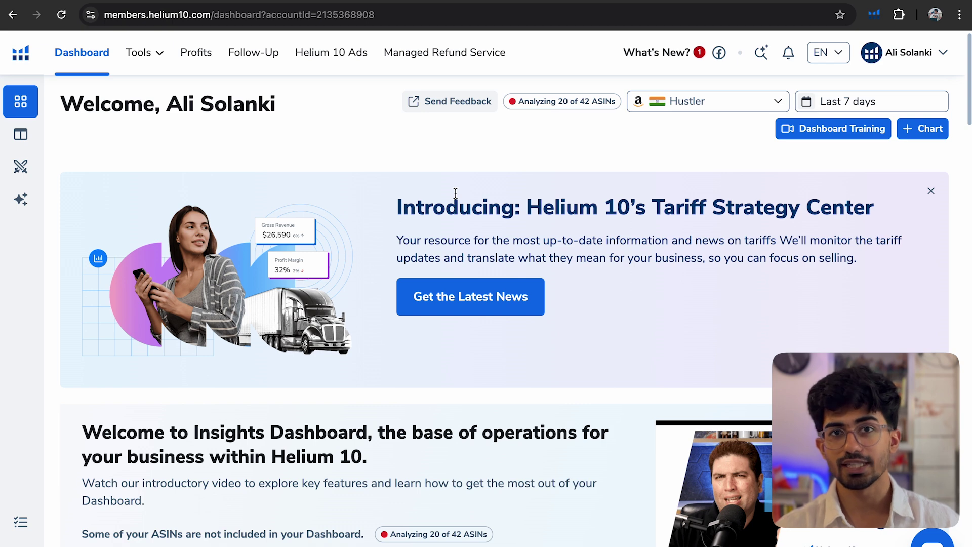
# Choose Black Box under Product Research in the Helium 10 Tools menu.
pyautogui.click(159, 57)
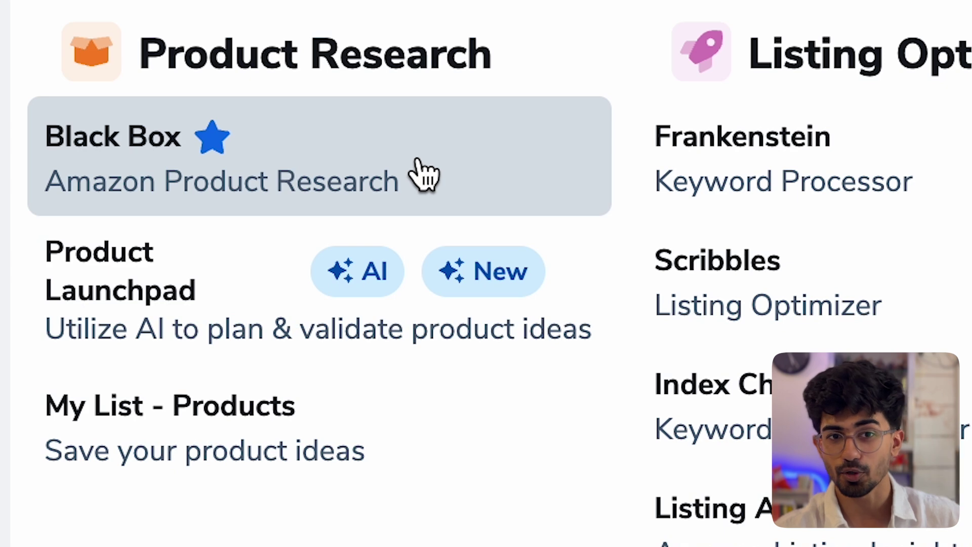
pyautogui.scroll(-2, 425, 174)
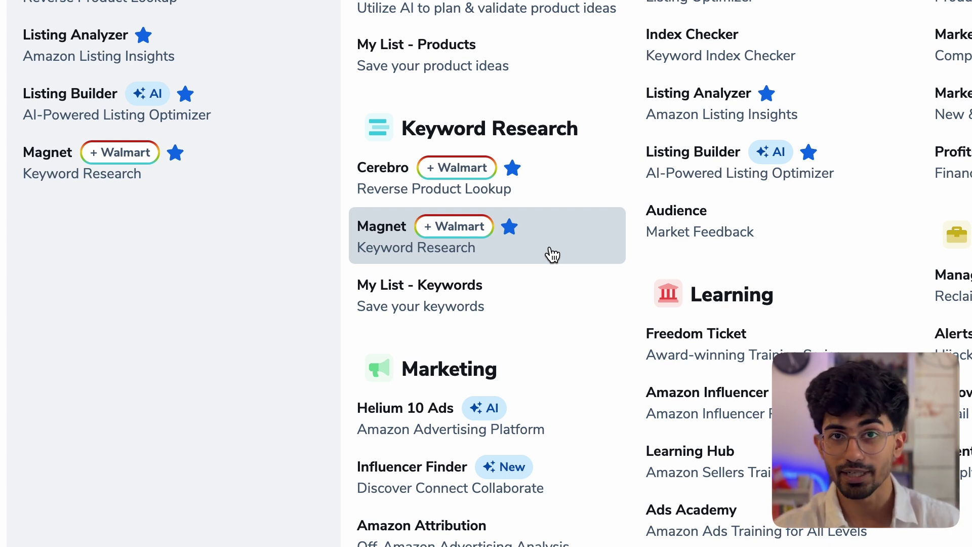
pyautogui.scroll(1, 552, 255)
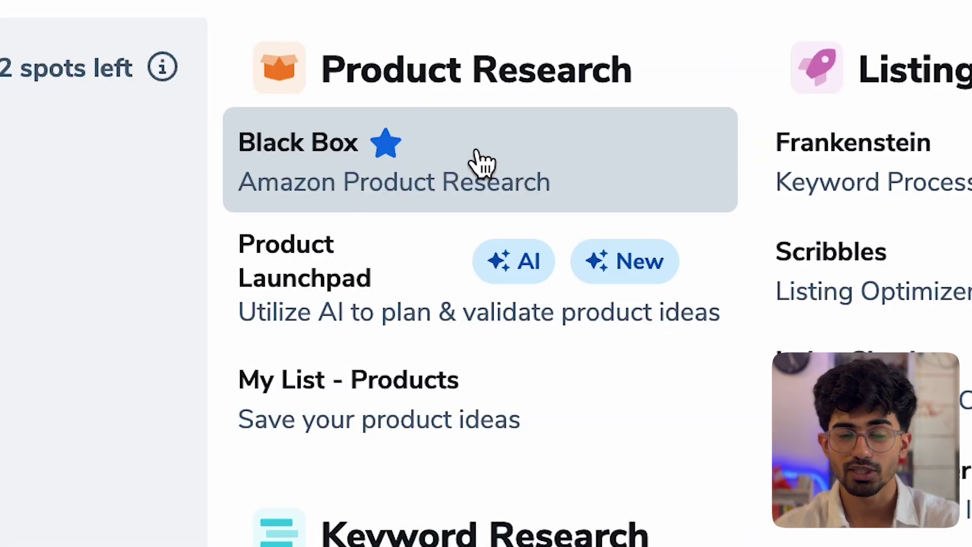
pyautogui.click(473, 162)
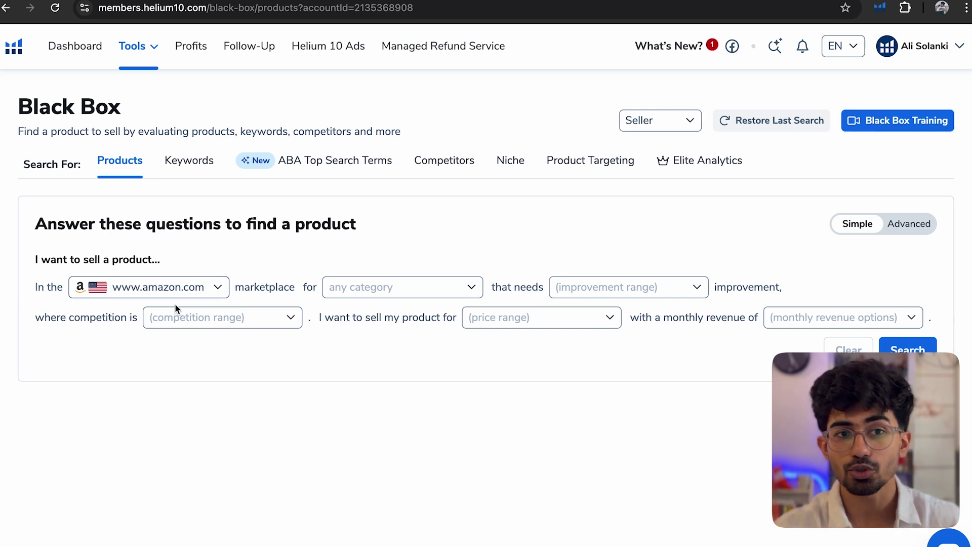
pyautogui.click(175, 287)
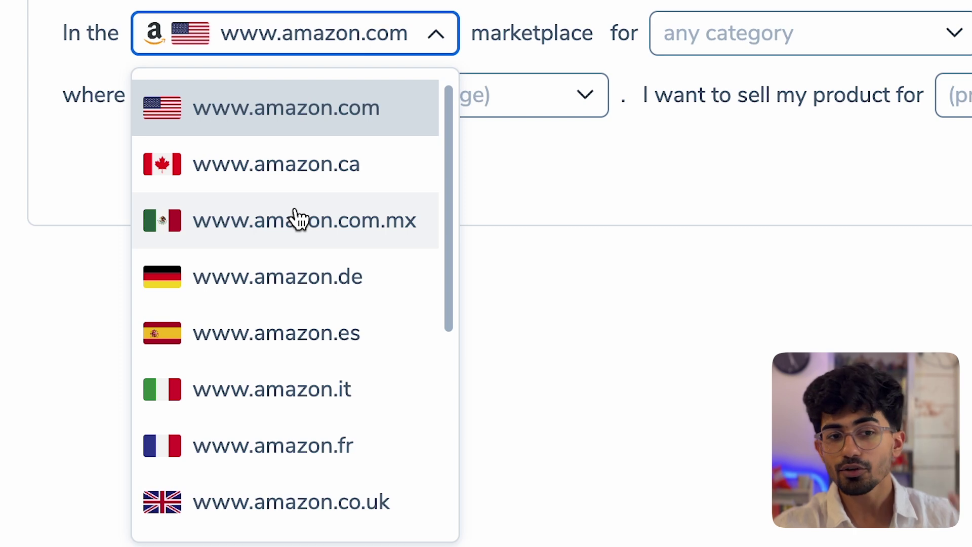
pyautogui.scroll(-5, 297, 219)
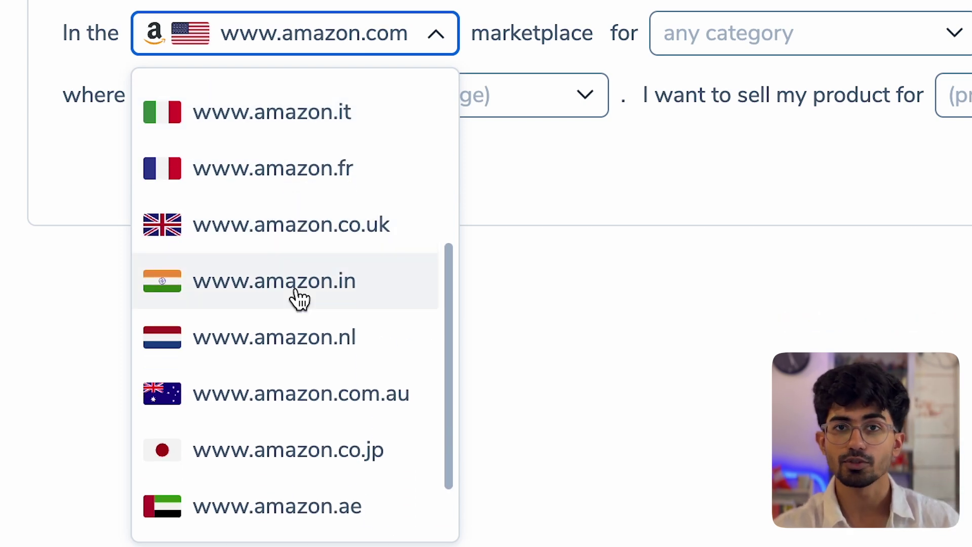
pyautogui.click(299, 298)
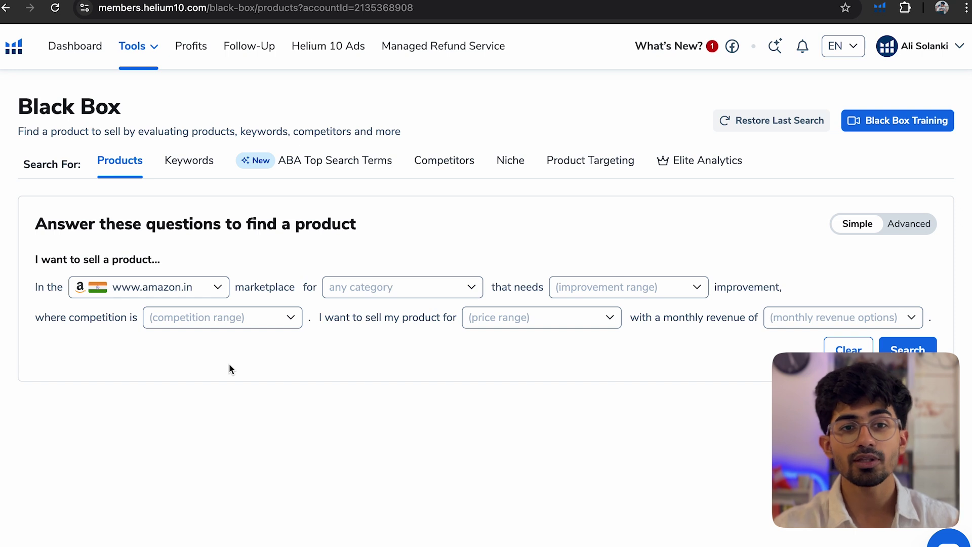
pyautogui.click(435, 289)
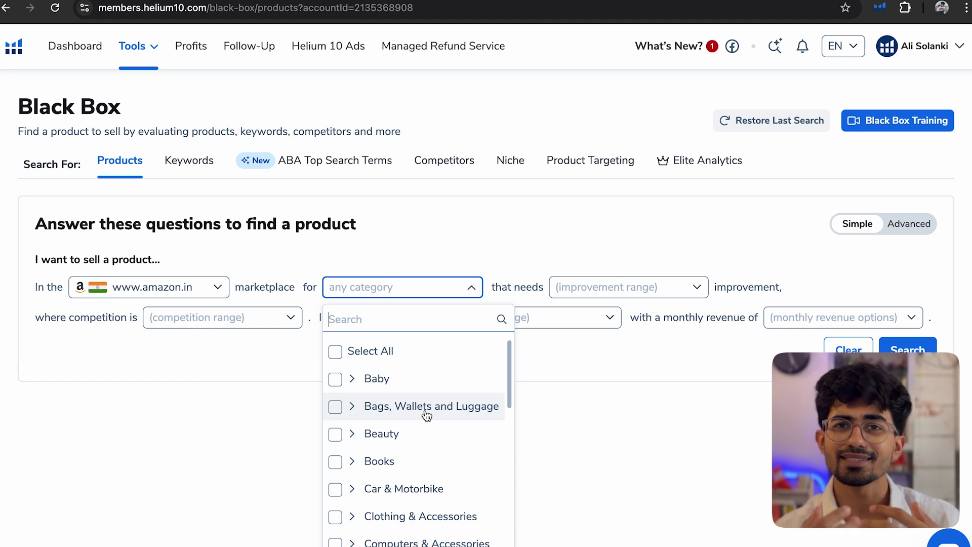
pyautogui.scroll(-1, 424, 414)
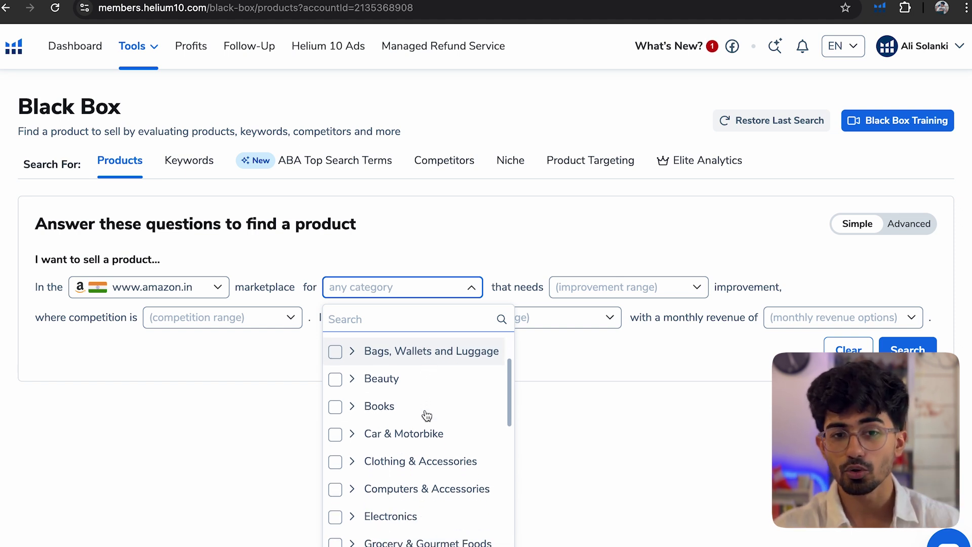
pyautogui.click(335, 462)
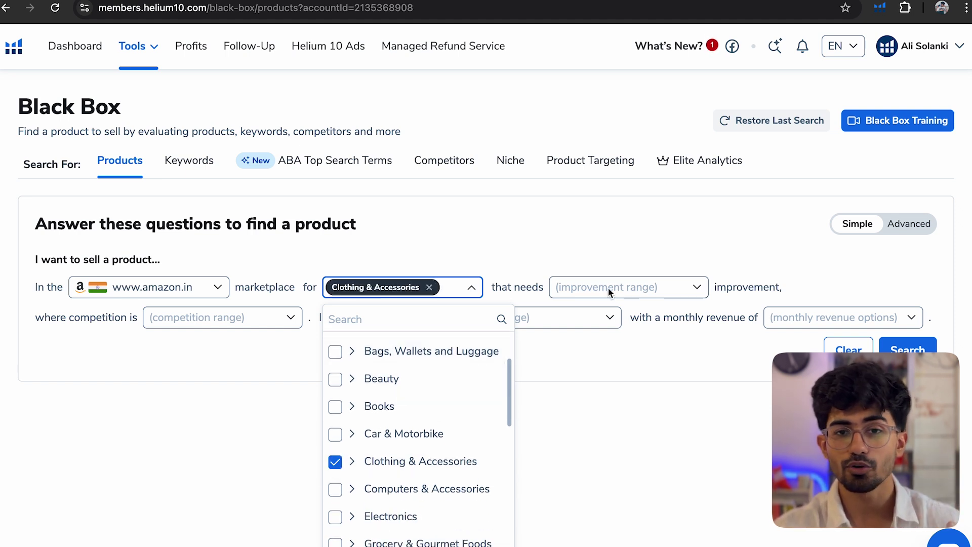
# Set improvement to some, competition low, price ₹100+, monthly revenue ₹10,000+, and search.
pyautogui.click(625, 286)
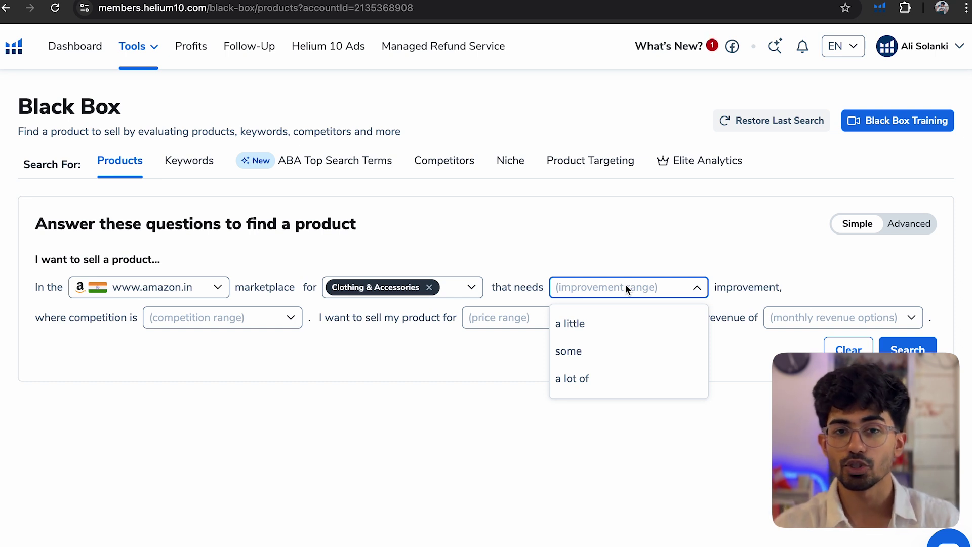
pyautogui.click(616, 358)
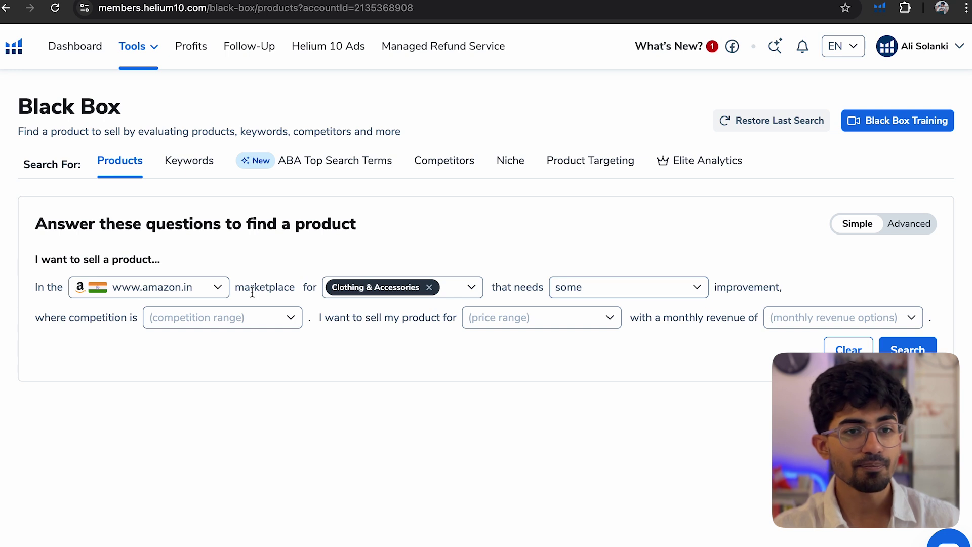
pyautogui.click(219, 322)
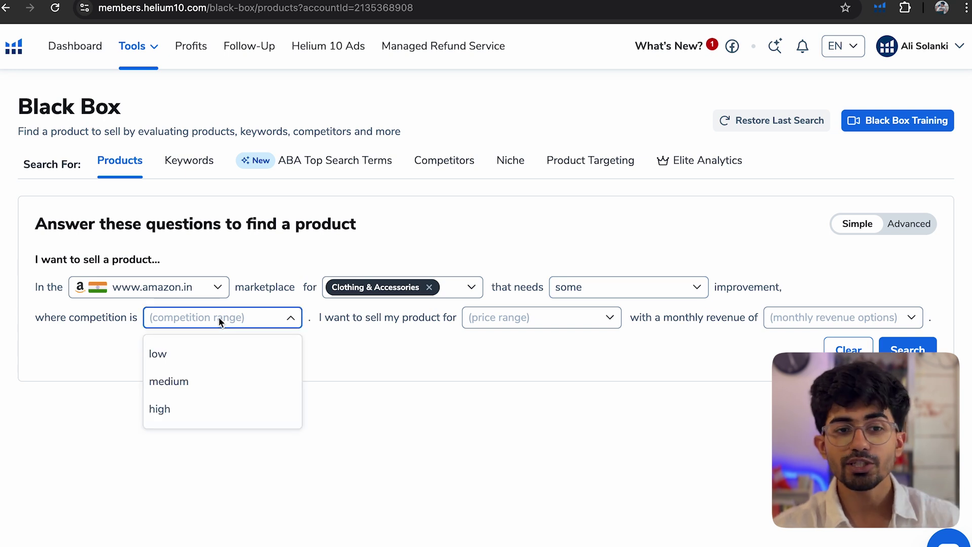
pyautogui.click(203, 360)
pyautogui.click(522, 321)
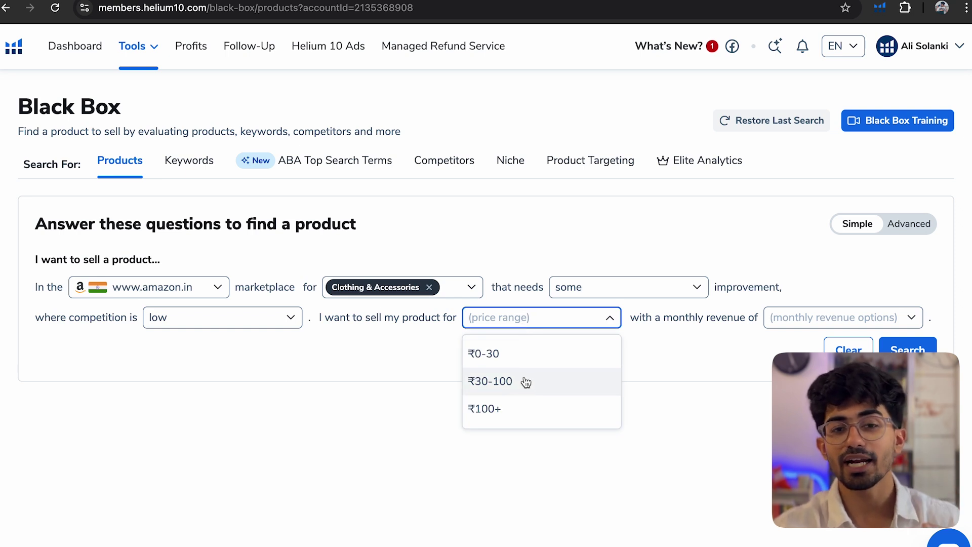
pyautogui.click(519, 408)
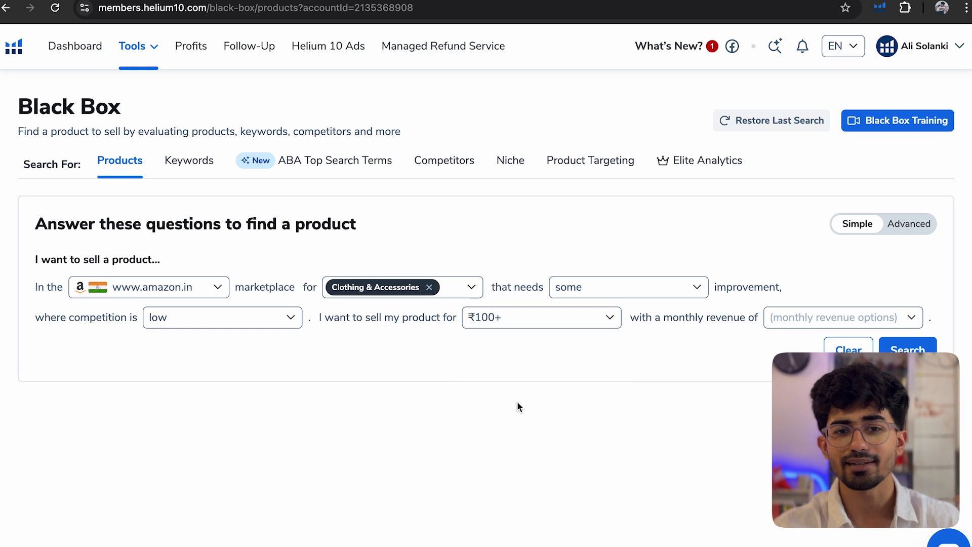
pyautogui.click(865, 311)
pyautogui.click(810, 408)
pyautogui.click(907, 344)
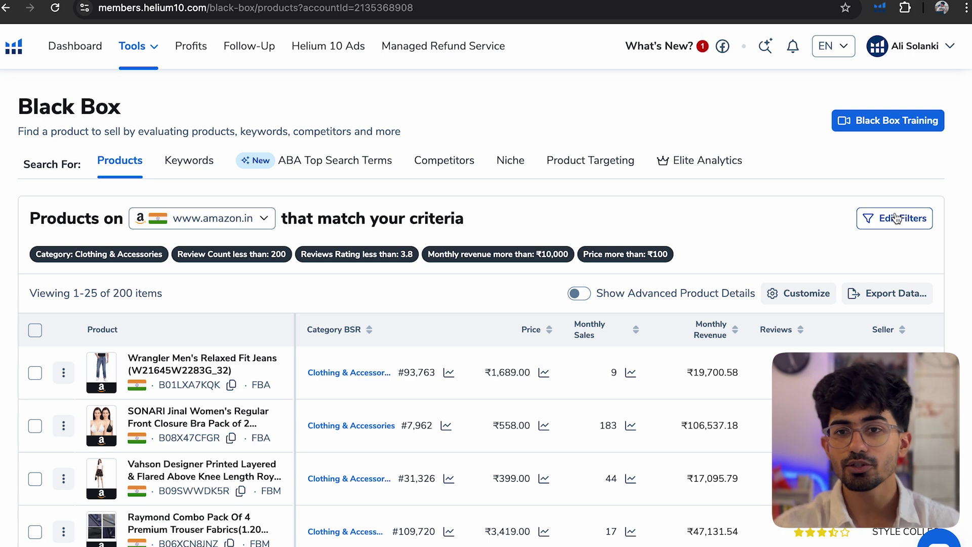
# In the full filters, set minimum reviews to 100 and clear the review rating limits.
pyautogui.click(897, 218)
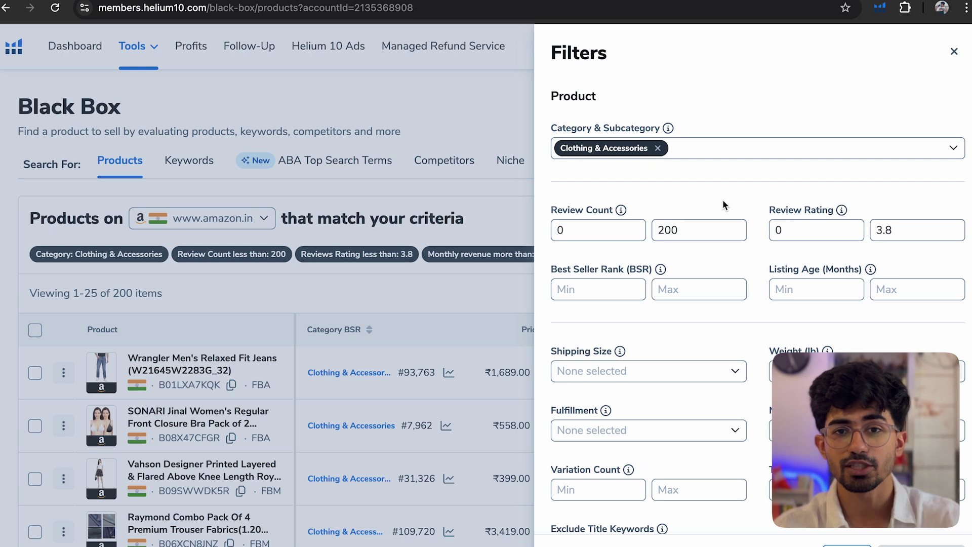
pyautogui.scroll(-1, 724, 203)
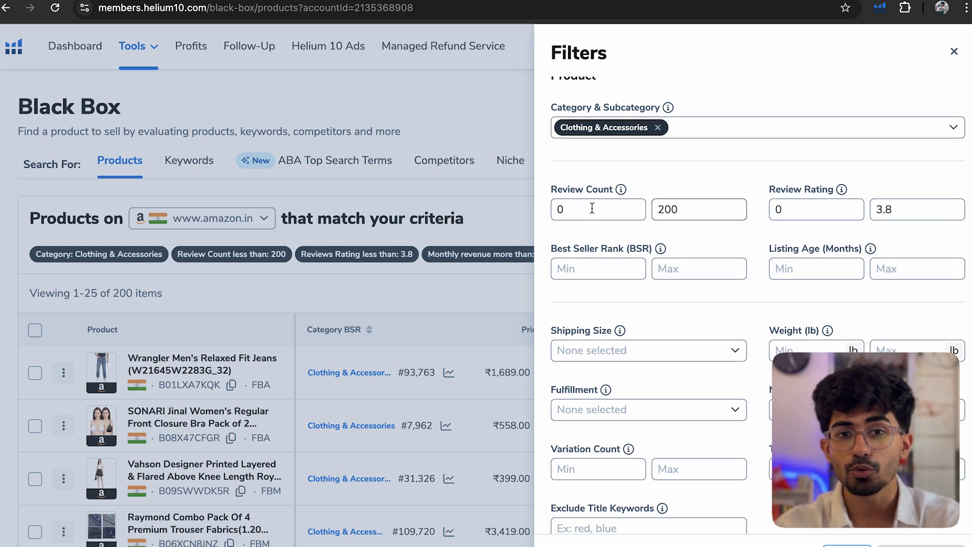
pyautogui.click(586, 208)
pyautogui.write('100')
pyautogui.click(704, 209)
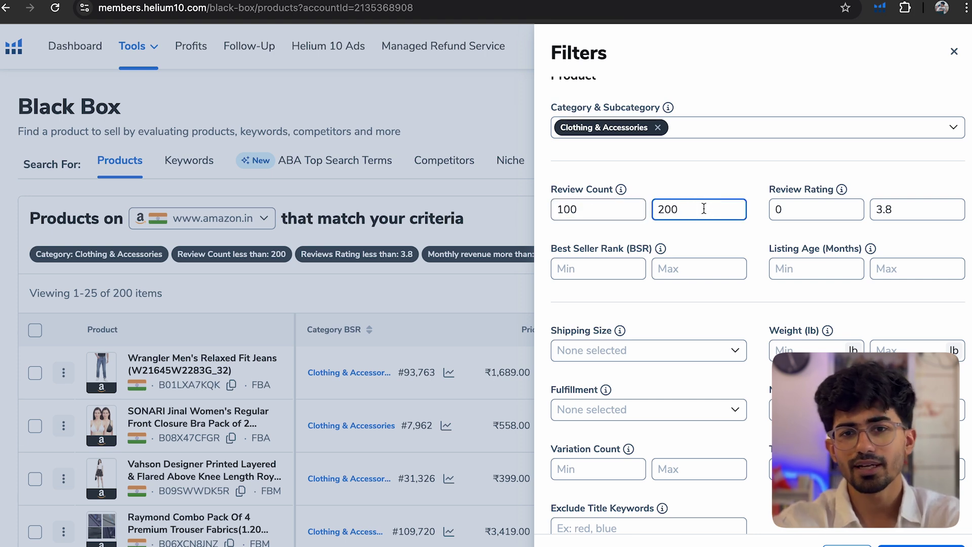
pyautogui.click(728, 172)
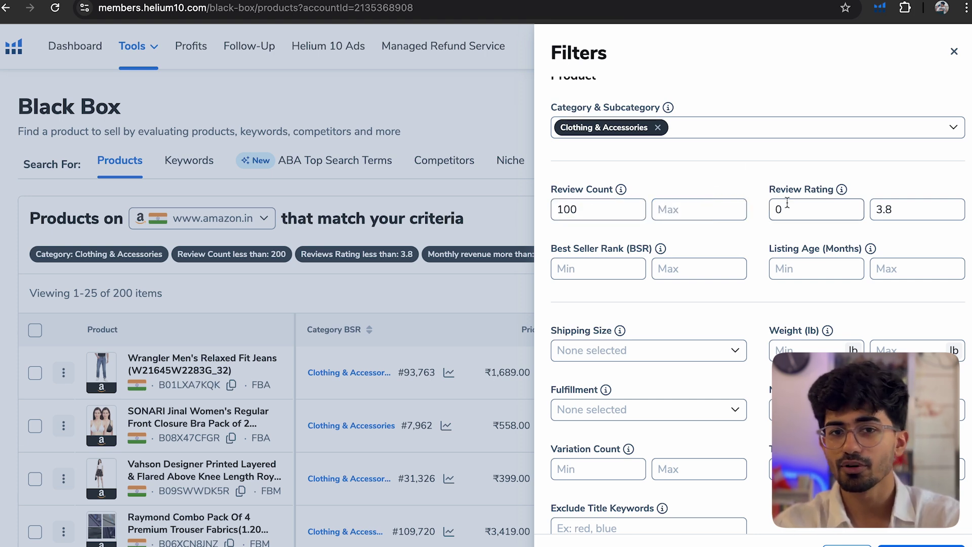
pyautogui.click(823, 207)
pyautogui.press('BackSpace')
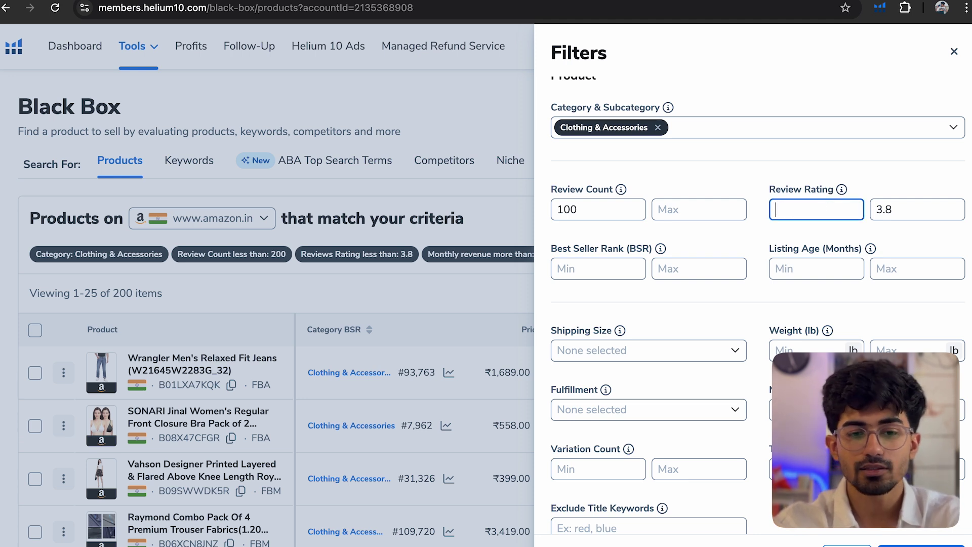
pyautogui.click(923, 213)
pyautogui.press('BackSpace')
pyautogui.click(922, 161)
# Clear the minimum price and set the maximum price to 1500.
pyautogui.scroll(-2, 819, 279)
pyautogui.scroll(-10, 819, 279)
pyautogui.scroll(-4, 818, 280)
pyautogui.click(603, 249)
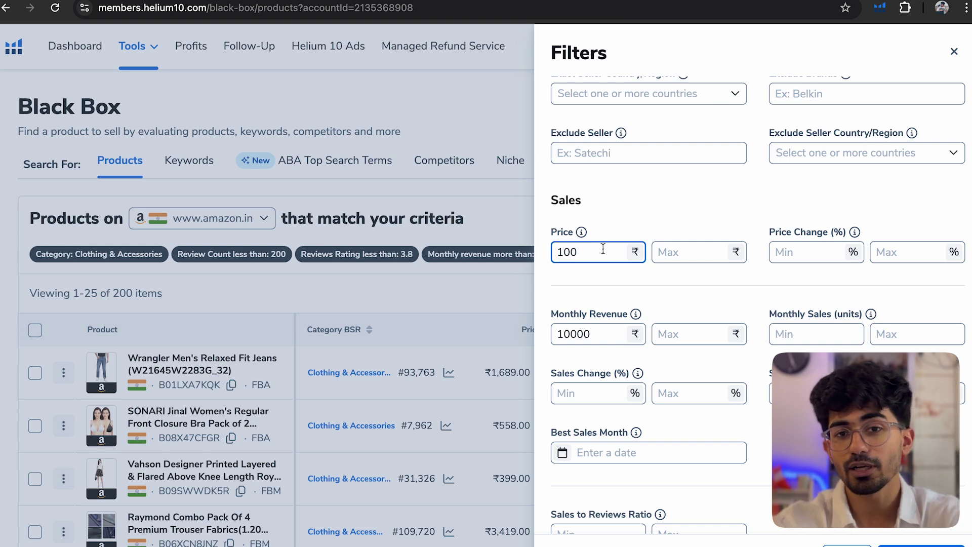
pyautogui.press('BackSpace')
pyautogui.press('BackSpace')
pyautogui.press('BackSpace')
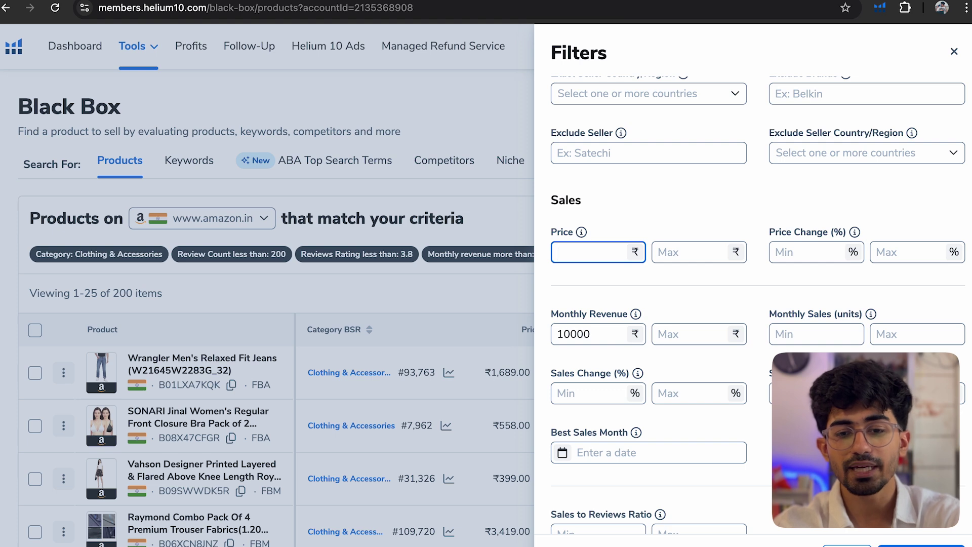
pyautogui.click(693, 252)
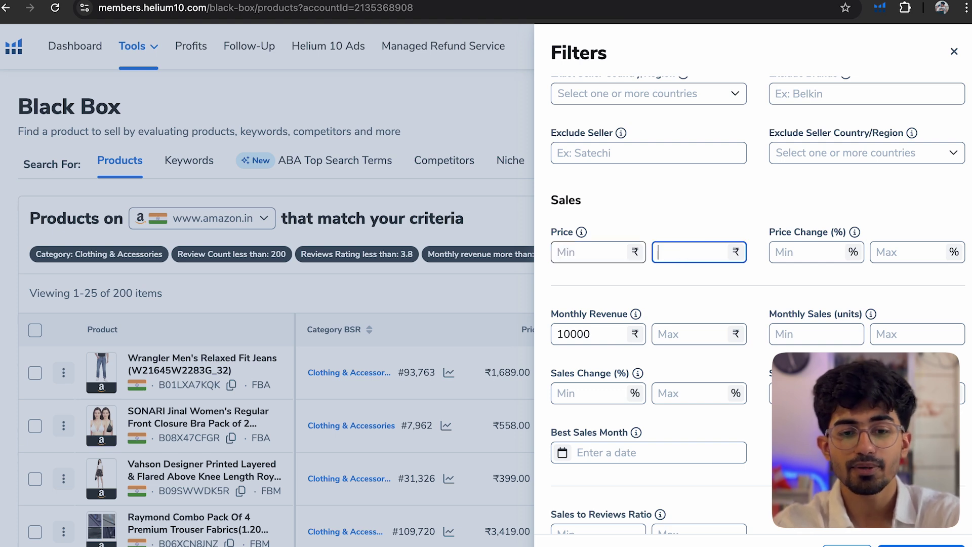
pyautogui.write('1500')
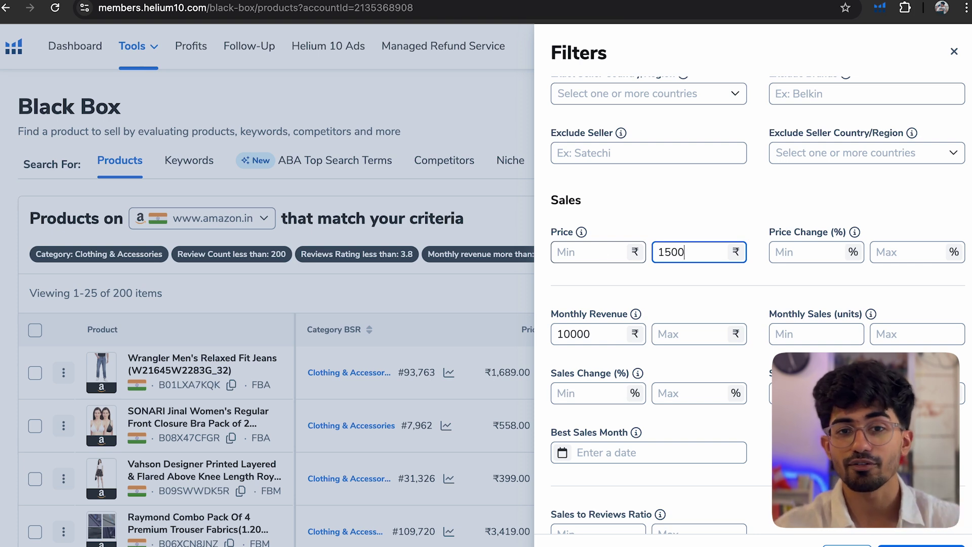
# Replace the monthly revenue minimum with 200000 and apply the filters.
pyautogui.doubleClick(603, 334)
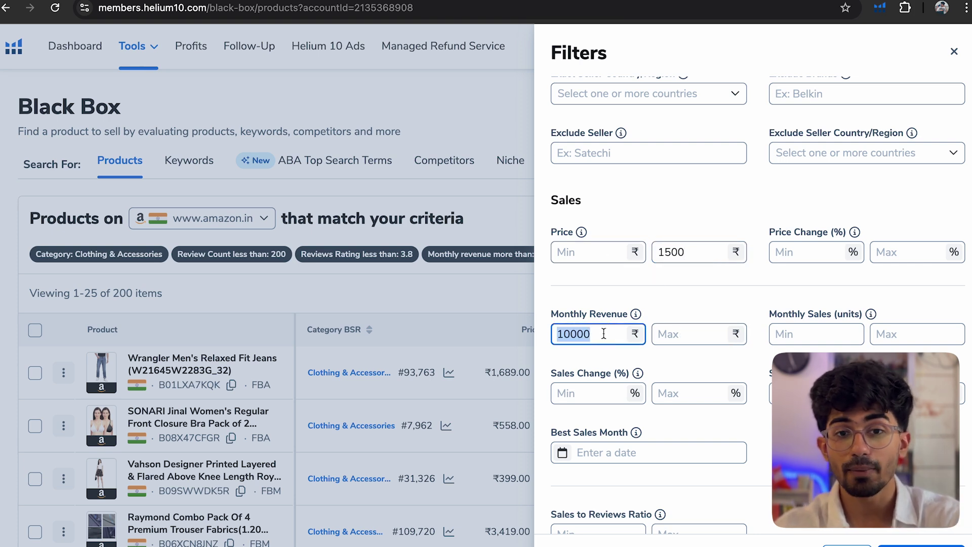
pyautogui.press('BackSpace')
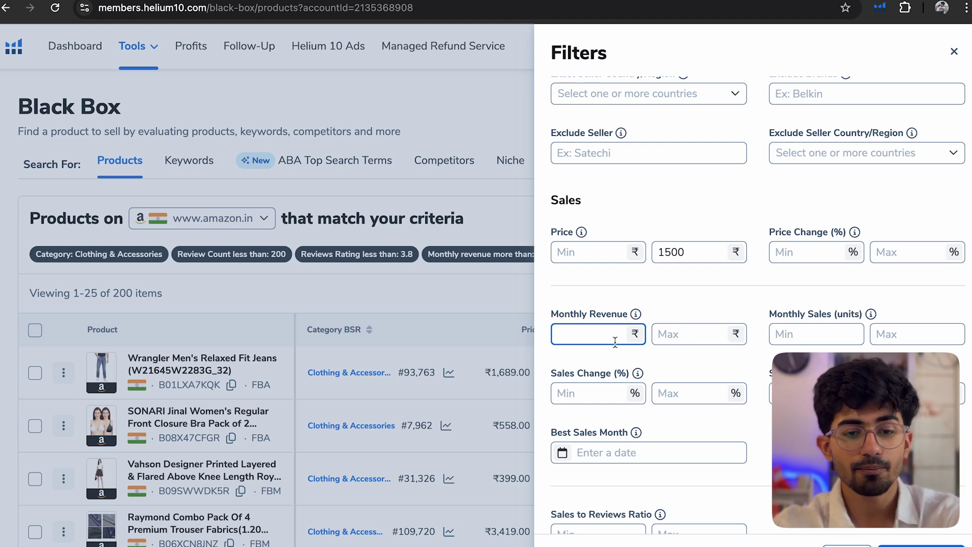
pyautogui.write('2000')
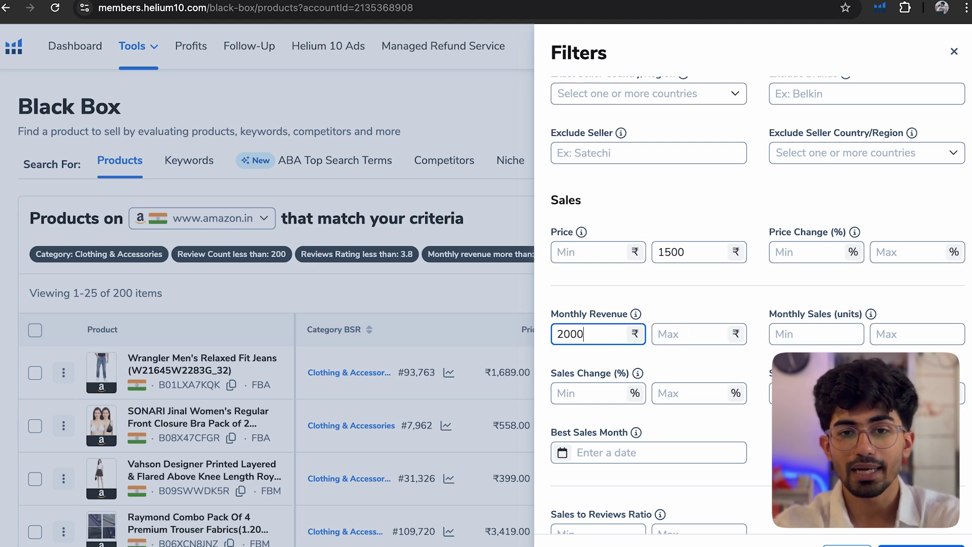
pyautogui.write('00')
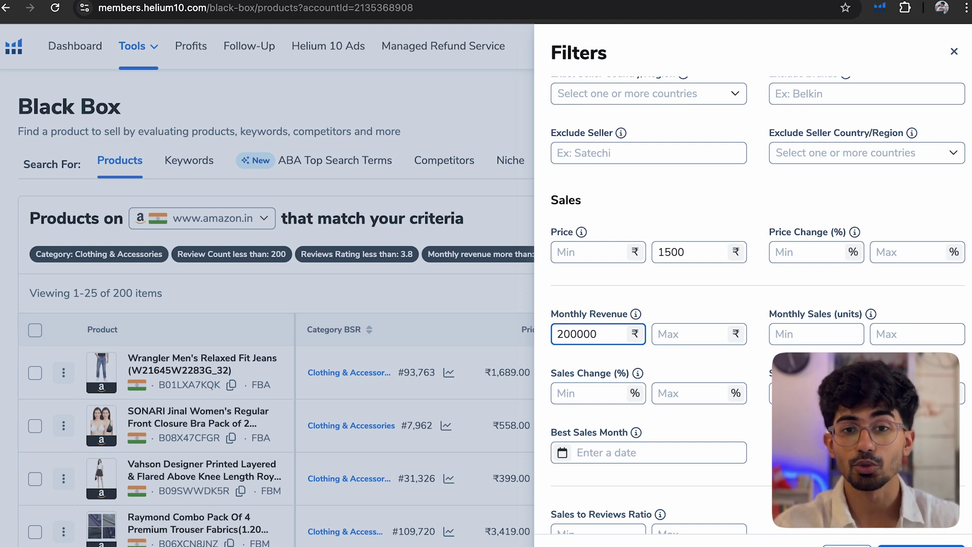
pyautogui.scroll(-1, 736, 318)
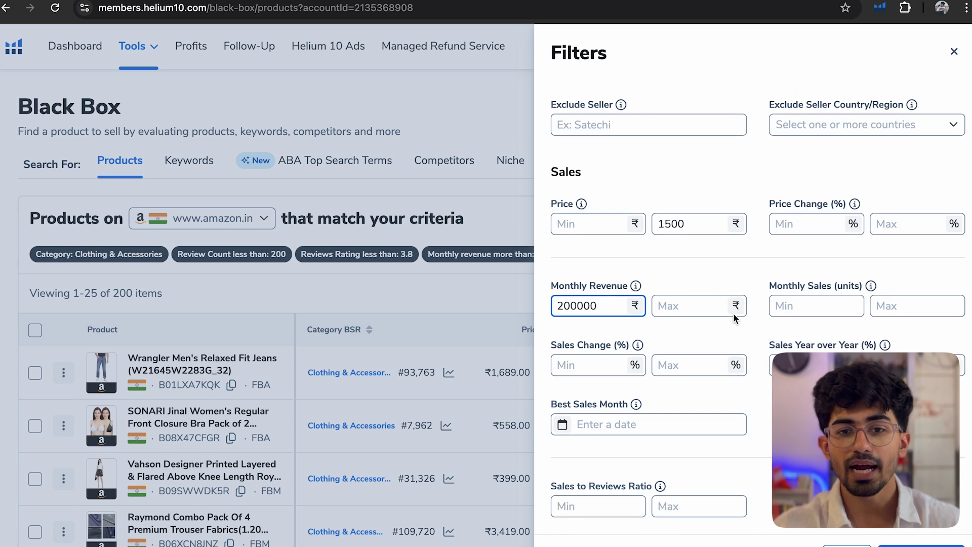
pyautogui.scroll(5, 736, 318)
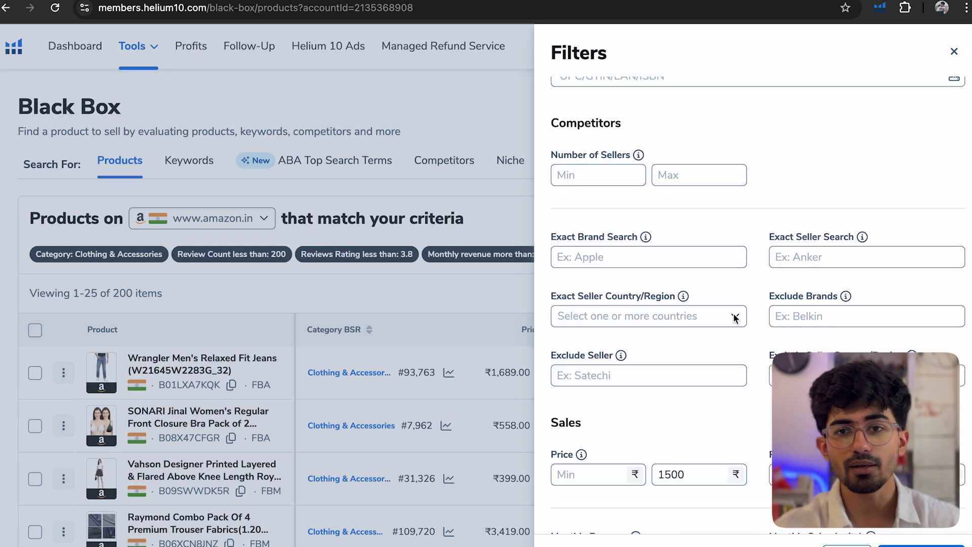
pyautogui.scroll(6, 736, 318)
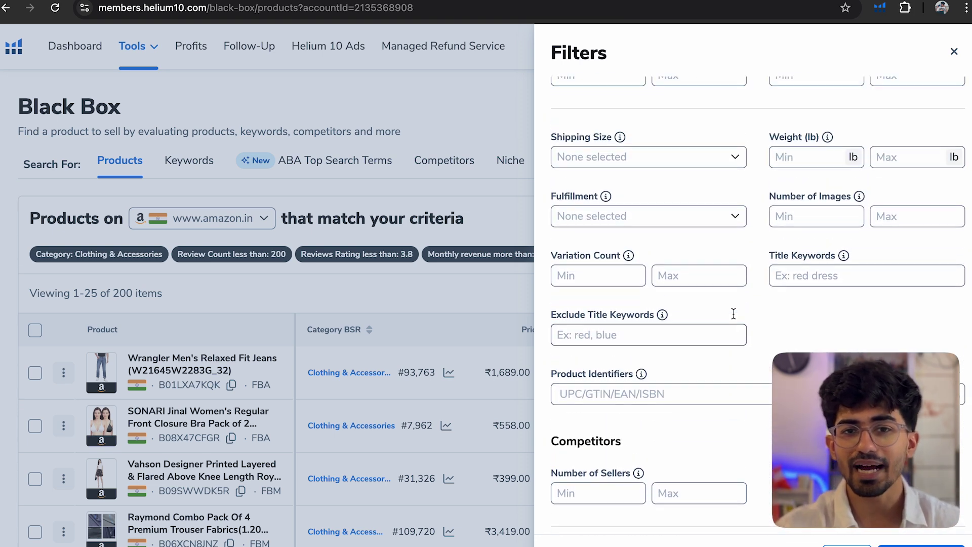
pyautogui.scroll(4, 734, 315)
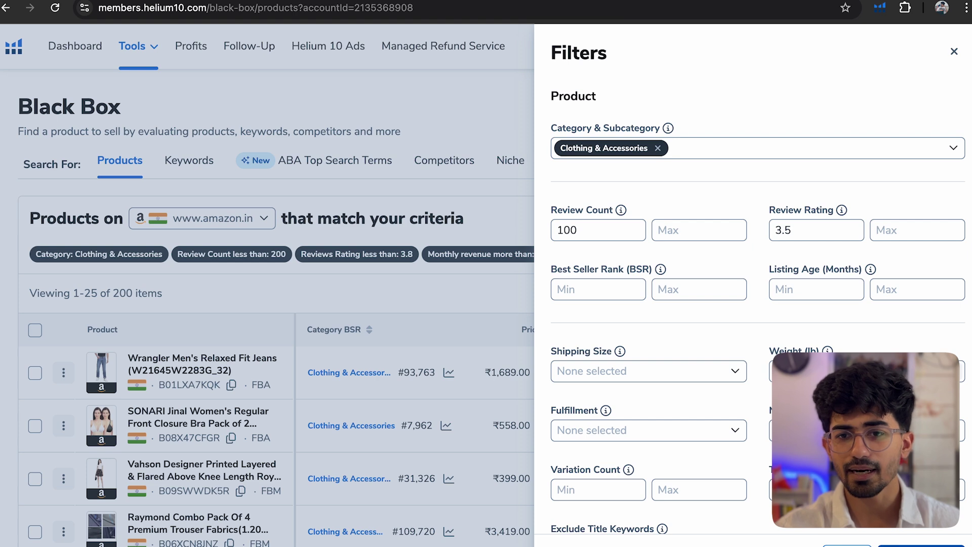
pyautogui.click(923, 544)
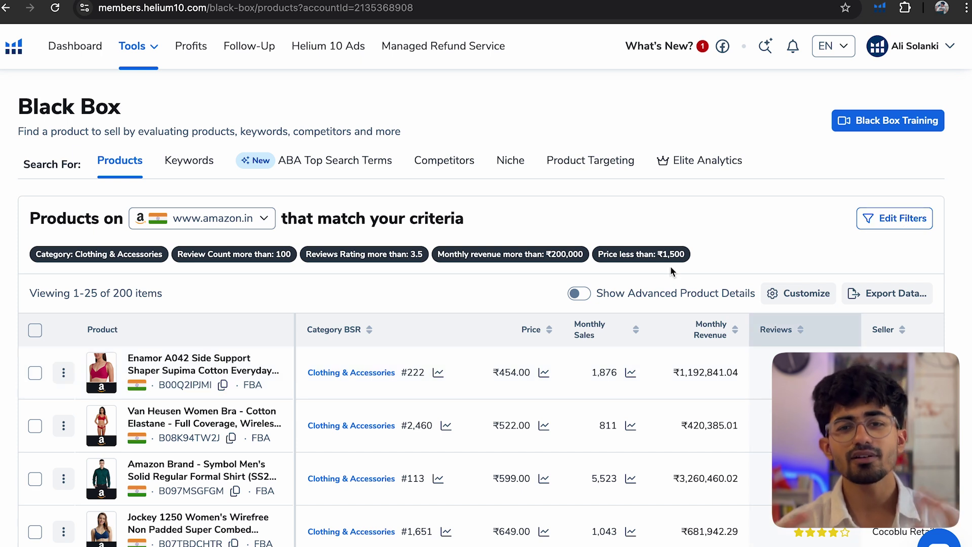
pyautogui.moveTo(716, 338)
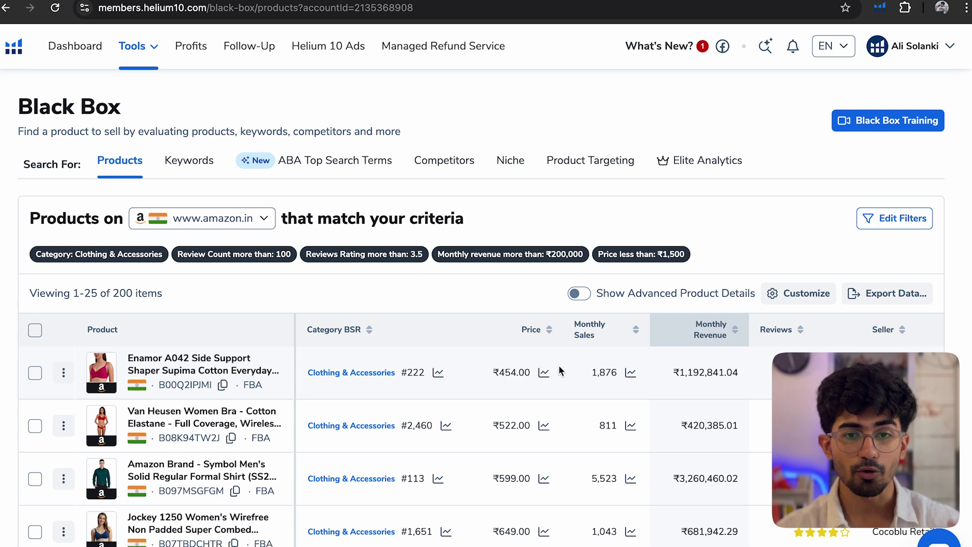
pyautogui.scroll(-1, 558, 365)
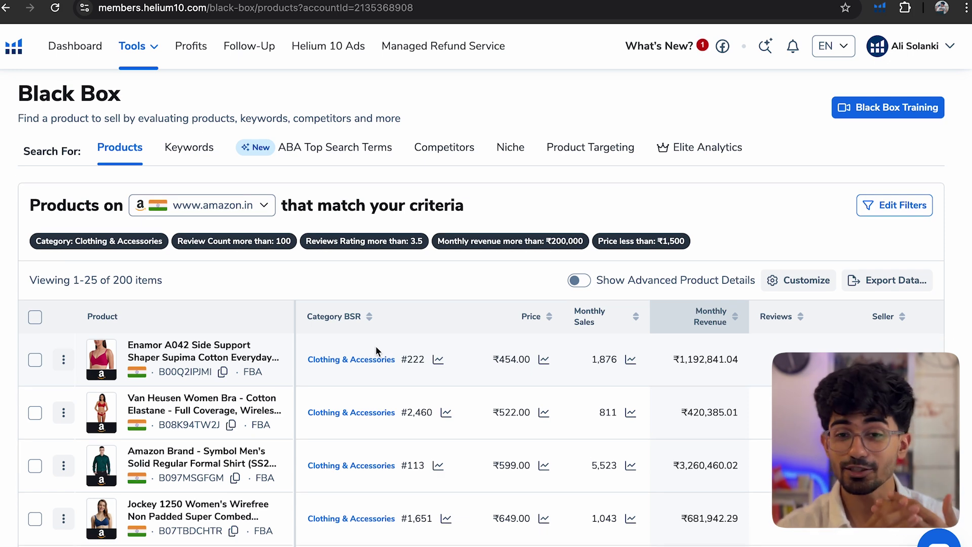
pyautogui.scroll(-1, 375, 345)
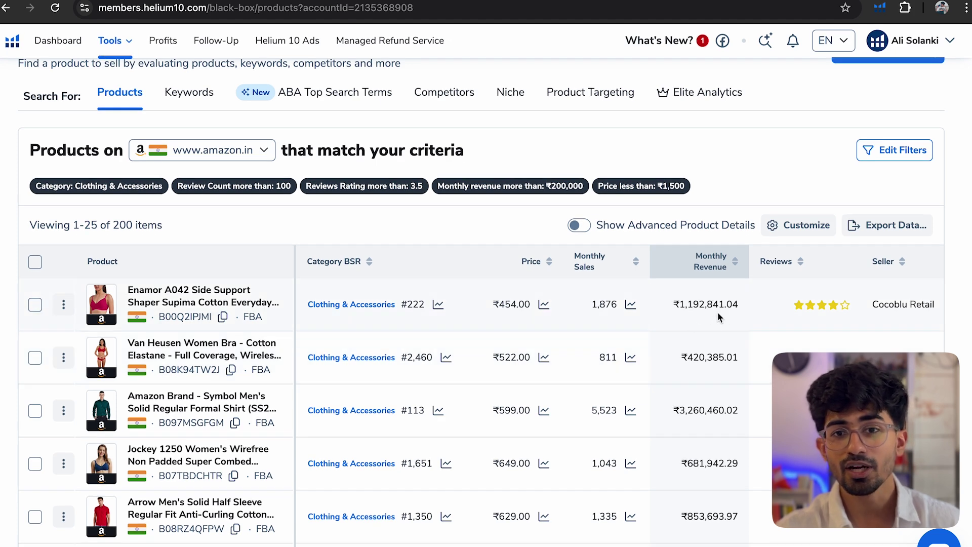
pyautogui.scroll(-1, 705, 322)
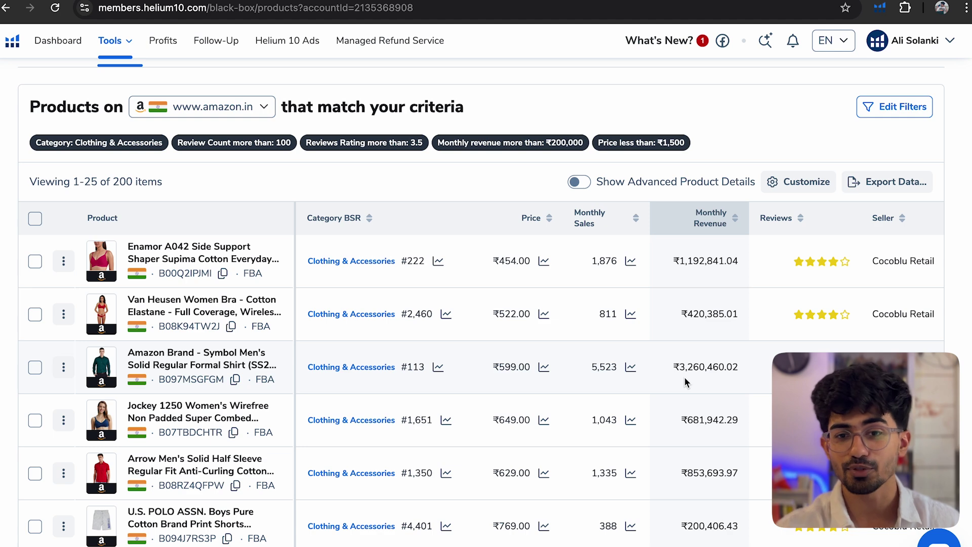
pyautogui.scroll(-2, 686, 383)
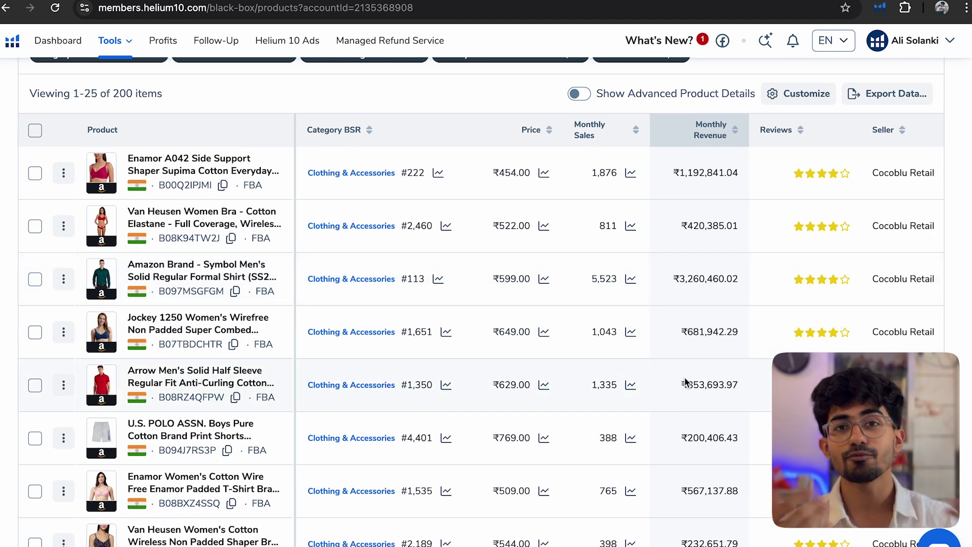
# Sort results by monthly revenue, highest first, then zoom out and browse the GoSriKi Anarkali kurta rows.
pyautogui.click(719, 133)
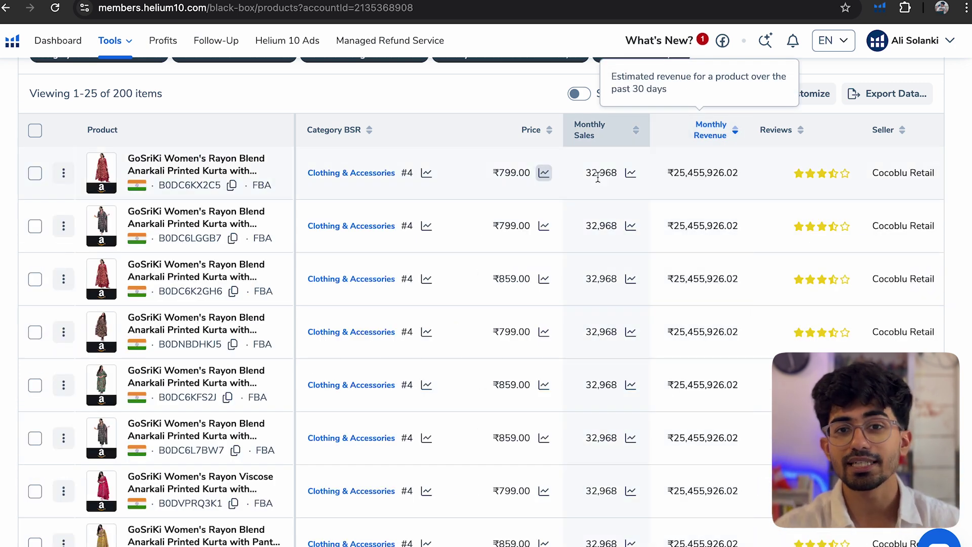
pyautogui.scroll(1, 728, 190)
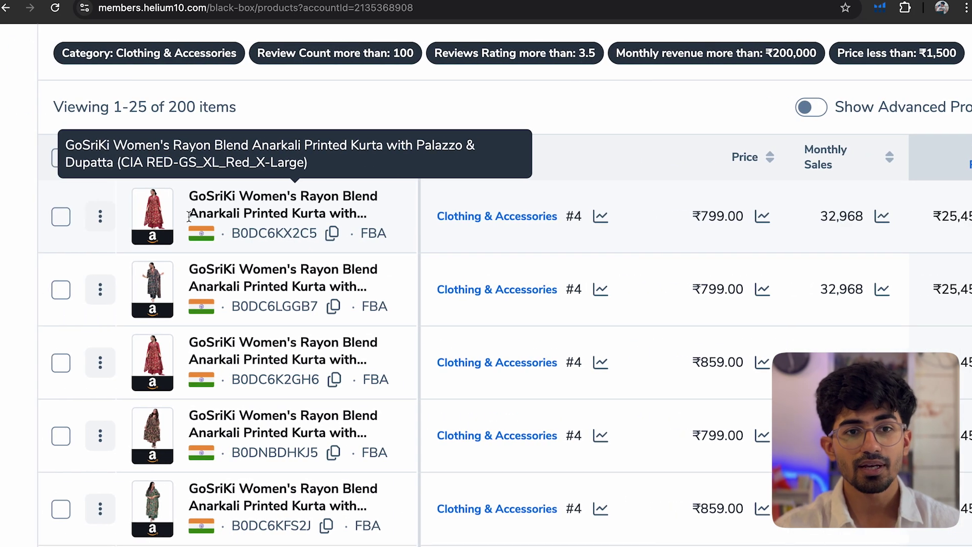
pyautogui.hscroll(1, 306, 204)
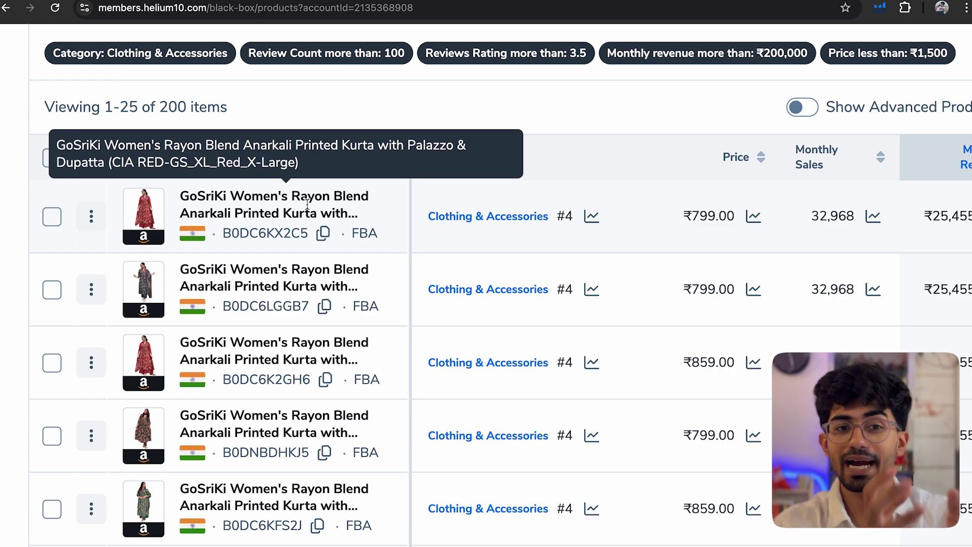
pyautogui.hotkey('ctrl', '-')
pyautogui.hotkey('ctrl', '-')
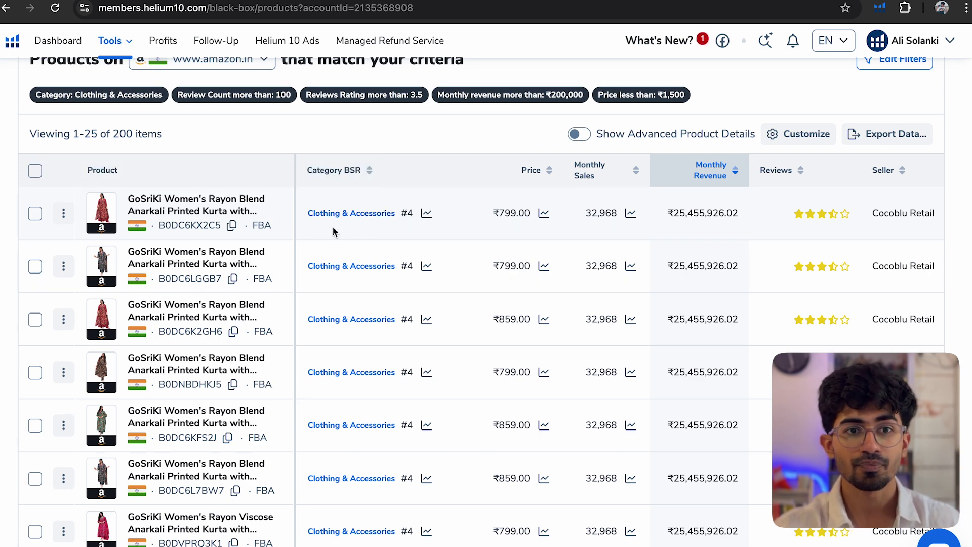
pyautogui.scroll(-1, 333, 232)
pyautogui.scroll(-2, 333, 232)
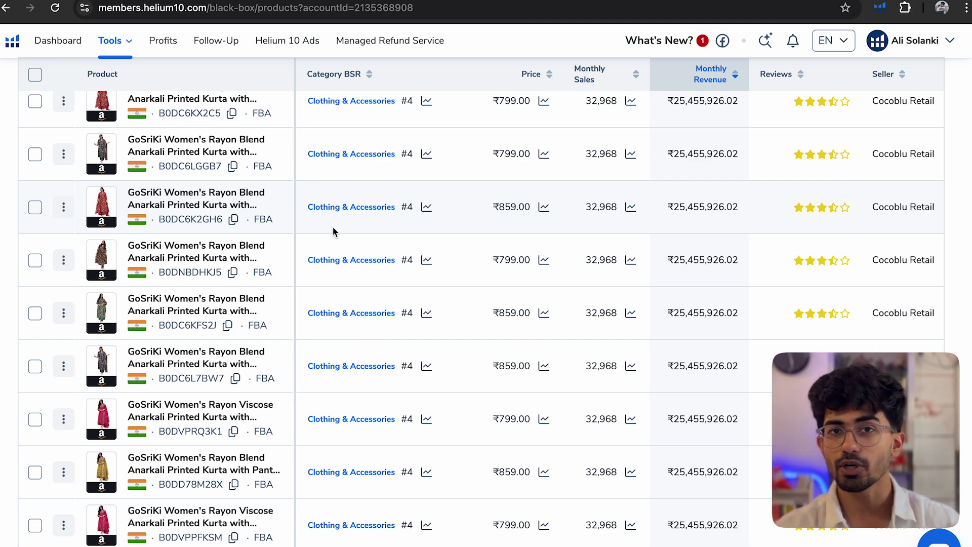
pyautogui.scroll(-2, 333, 232)
pyautogui.scroll(-3, 333, 232)
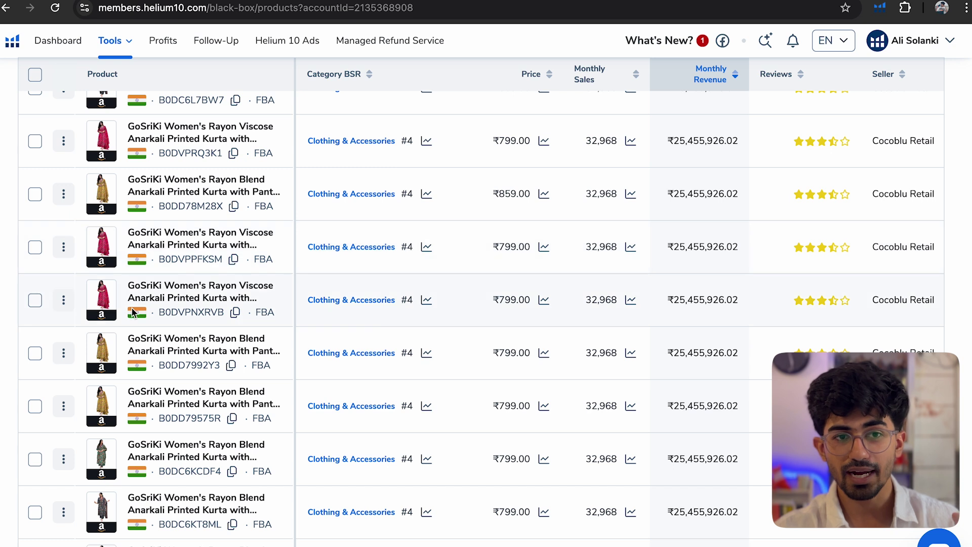
pyautogui.moveTo(130, 298); pyautogui.dragTo(229, 297)
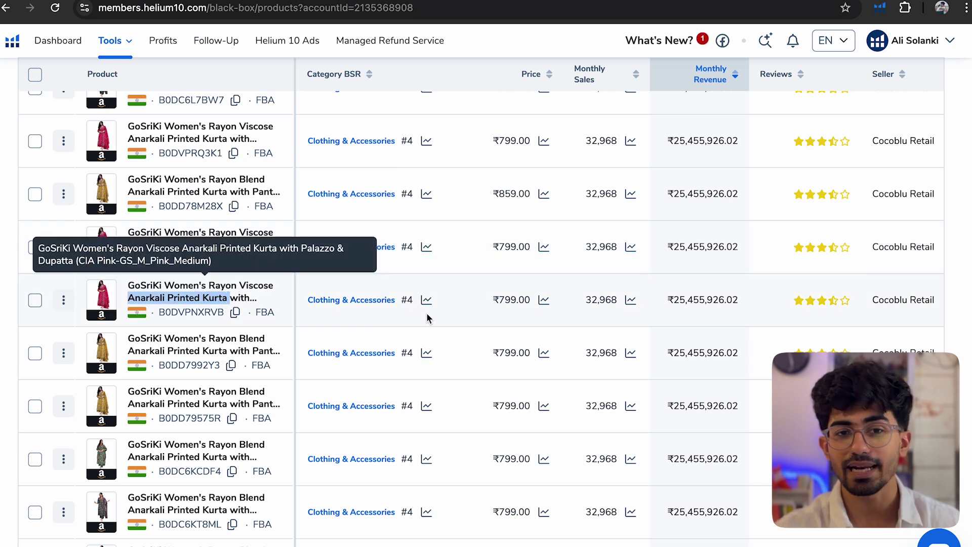
pyautogui.click(477, 308)
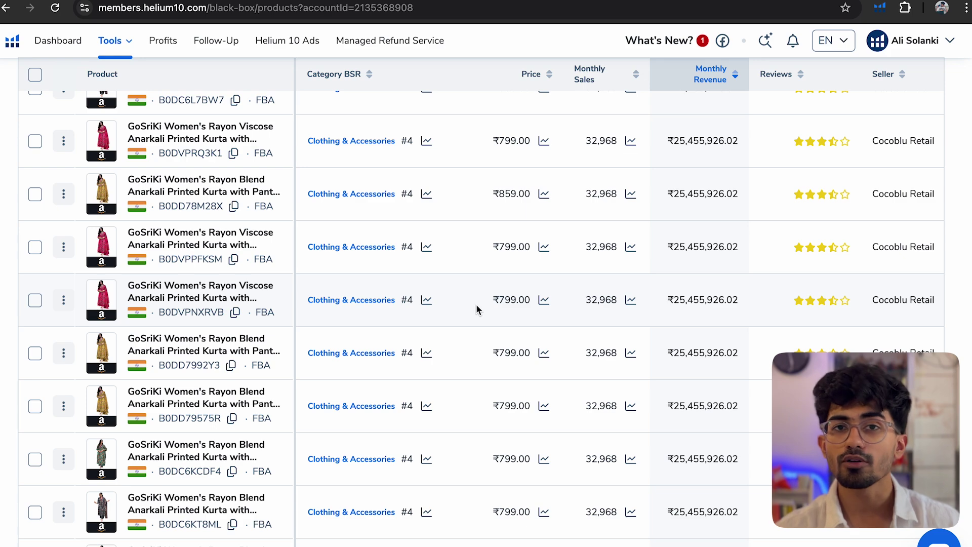
pyautogui.scroll(-15, 477, 308)
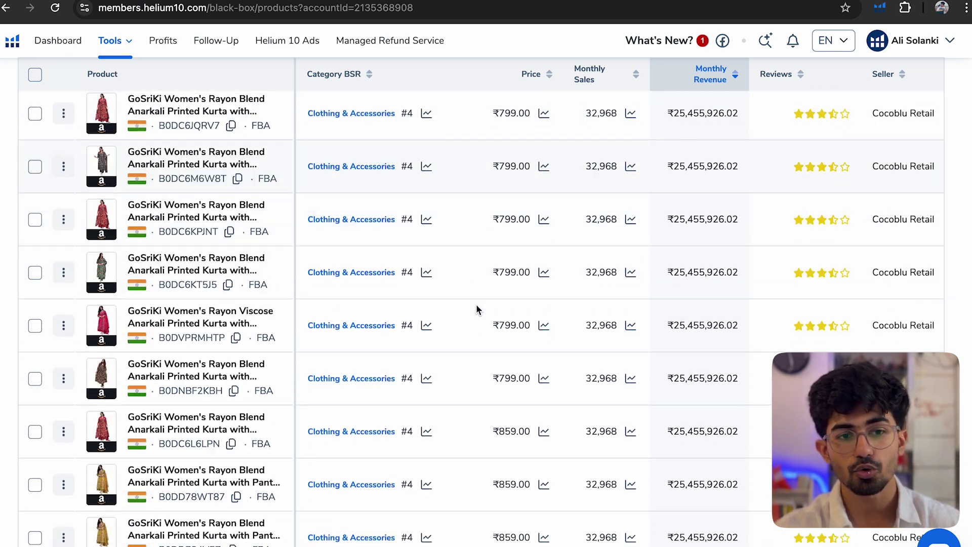
# Go to results page 2 and highlight the Allen Solly polo's ₹19,255,472.41 monthly revenue.
pyautogui.click(468, 503)
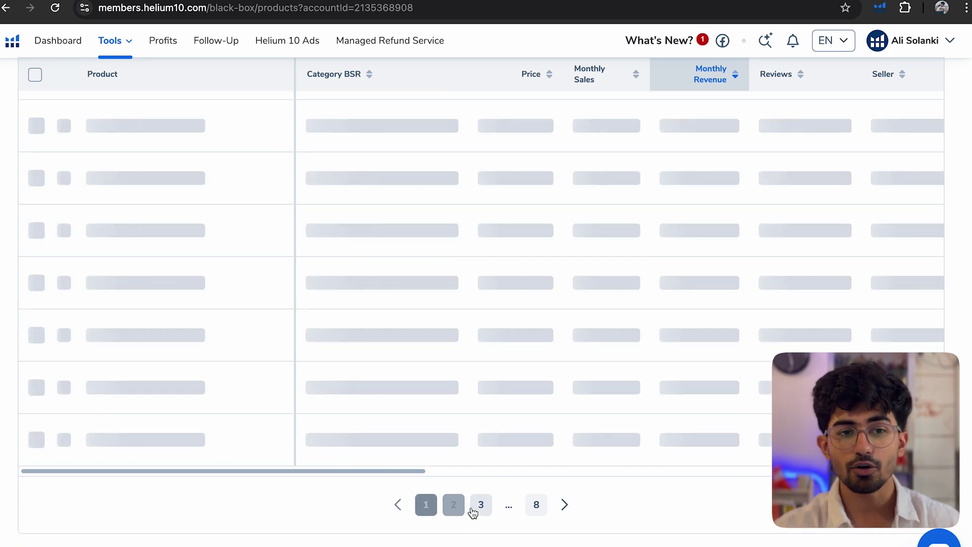
pyautogui.scroll(10, 460, 361)
pyautogui.scroll(5, 460, 357)
pyautogui.scroll(-6, 460, 357)
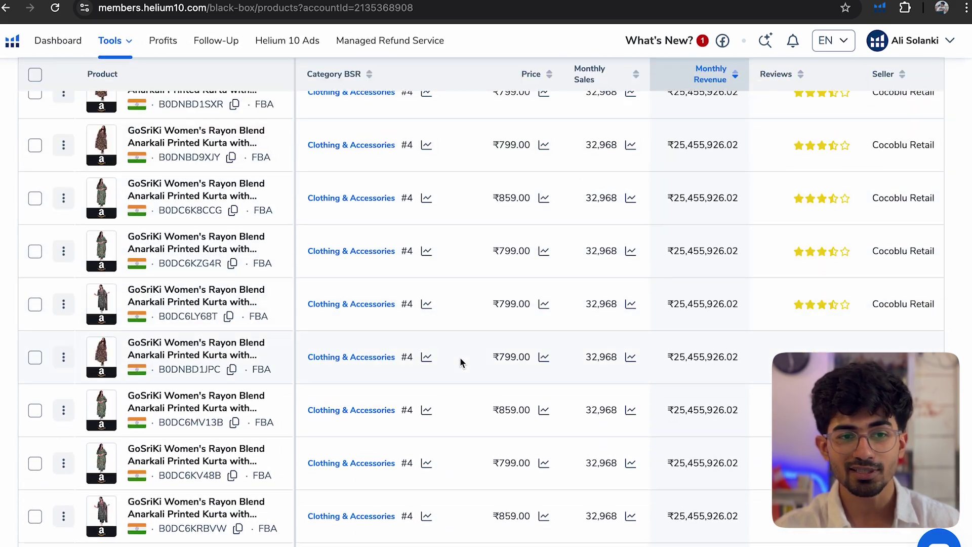
pyautogui.scroll(-15, 460, 357)
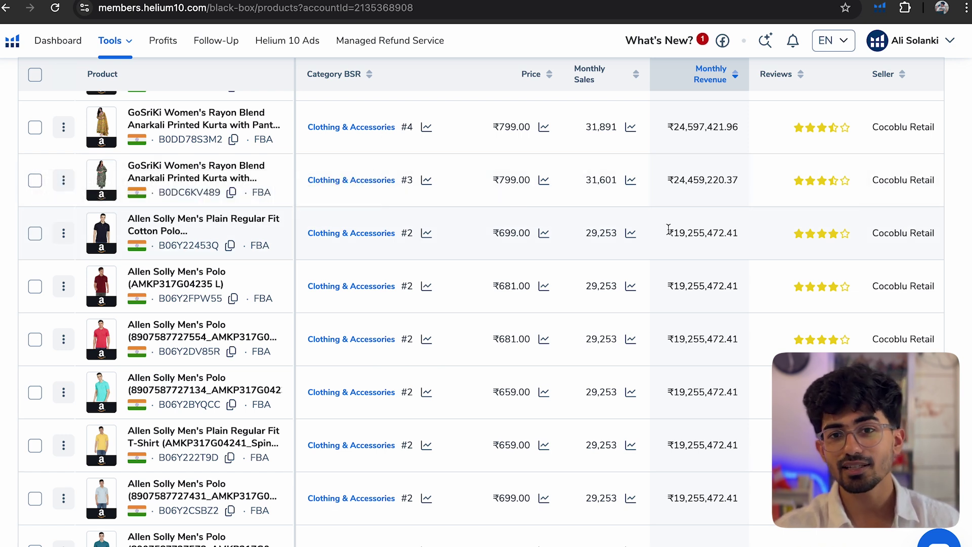
pyautogui.moveTo(668, 229); pyautogui.dragTo(737, 235)
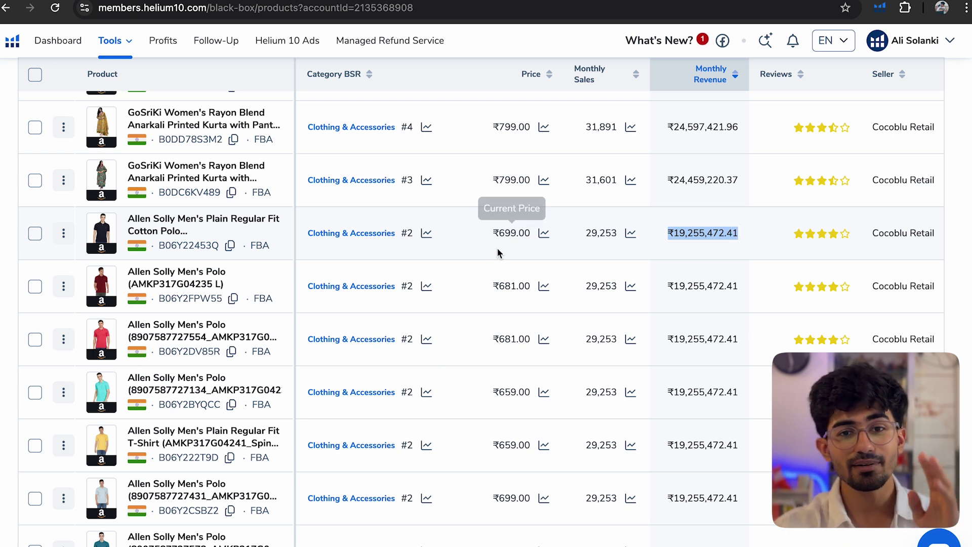
pyautogui.scroll(12, 507, 238)
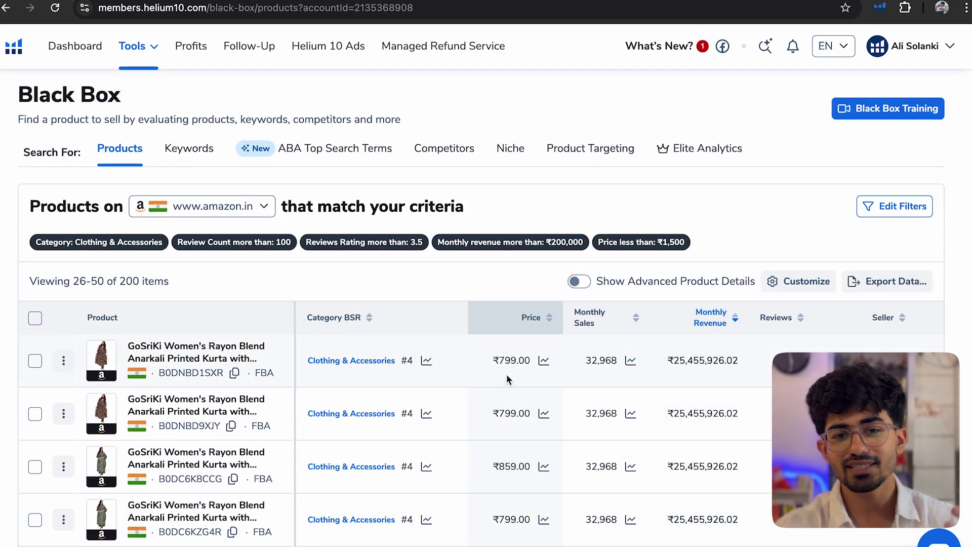
pyautogui.scroll(-10, 507, 375)
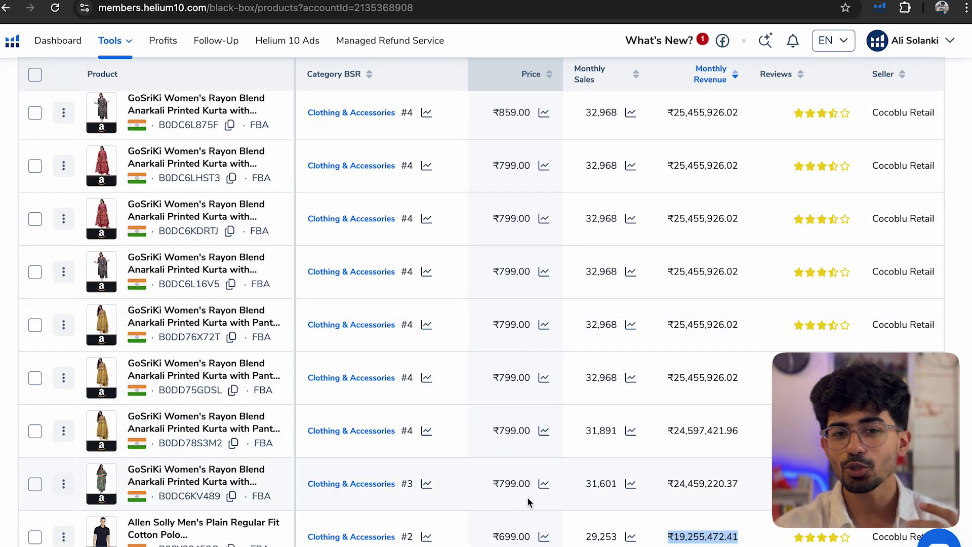
pyautogui.scroll(8, 527, 497)
pyautogui.scroll(-6, 527, 496)
pyautogui.scroll(-10, 527, 497)
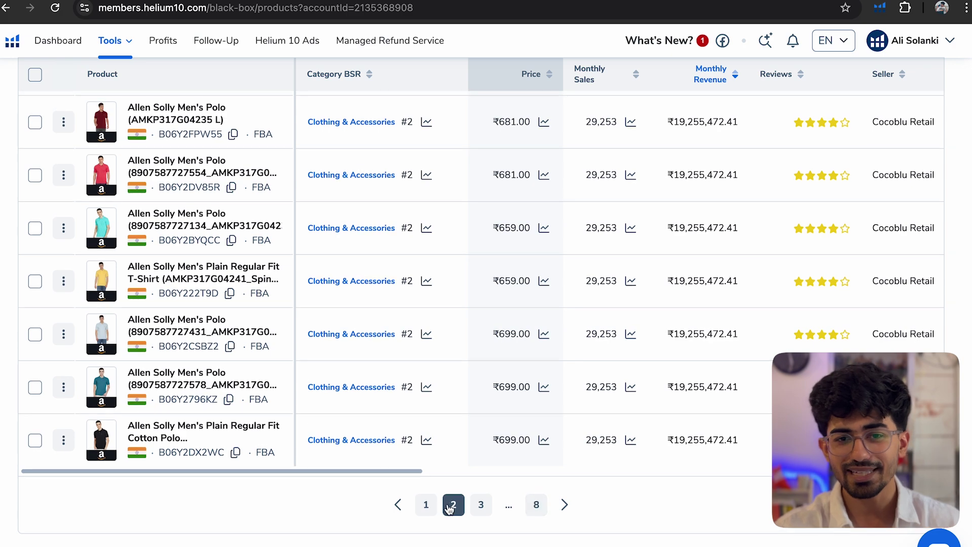
# Return to page 1 and select and copy 'Anarkali Printed Kurta' from the top product title.
pyautogui.click(435, 505)
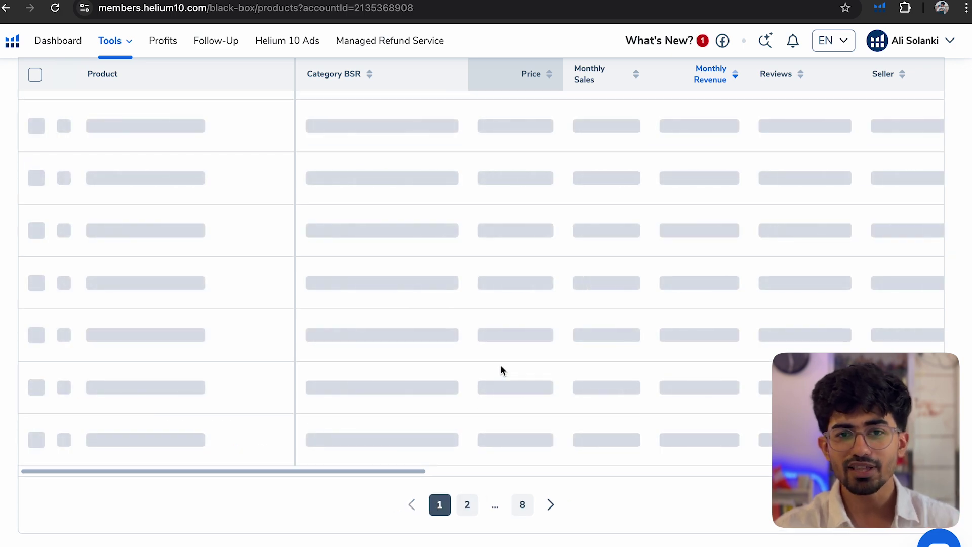
pyautogui.scroll(20, 500, 365)
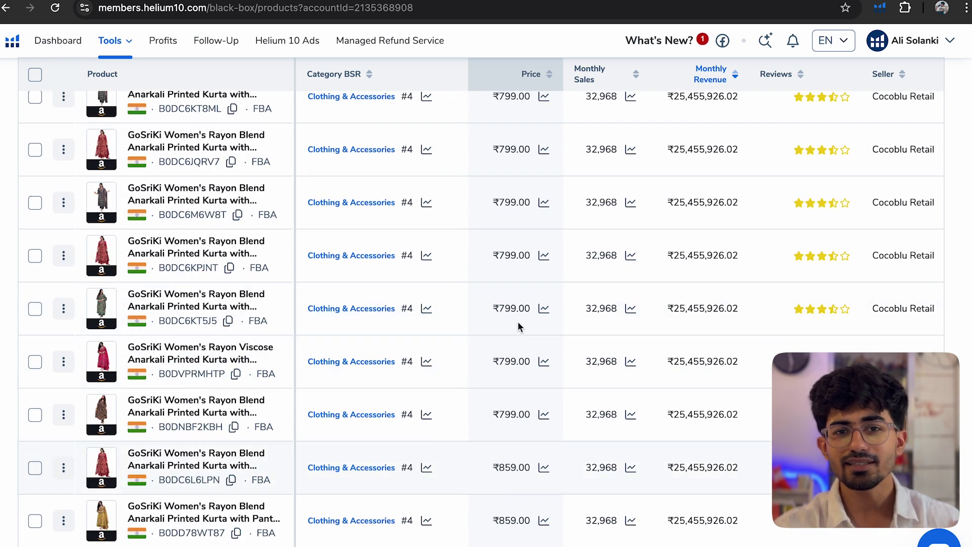
pyautogui.scroll(-1, 518, 321)
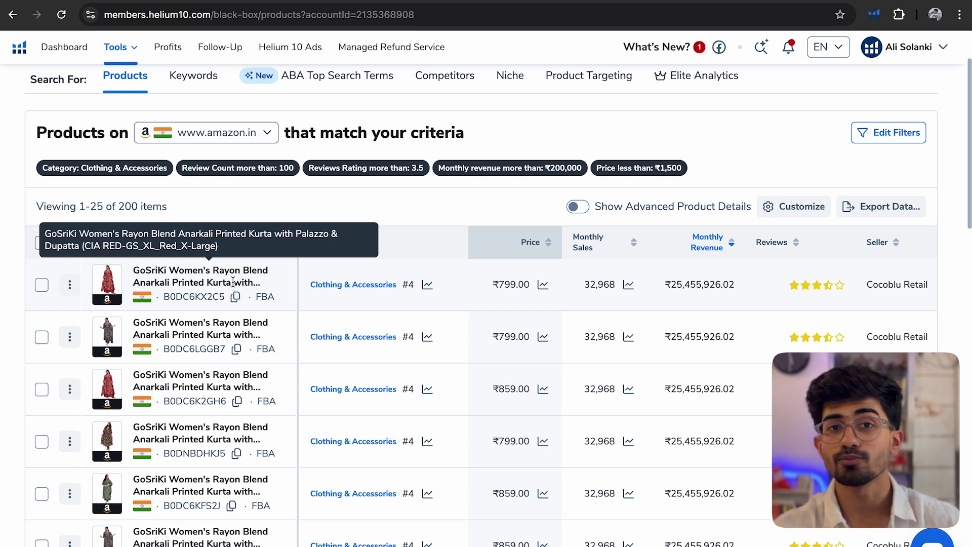
pyautogui.moveTo(231, 283); pyautogui.dragTo(136, 286)
pyautogui.hotkey('ctrl', 'c')
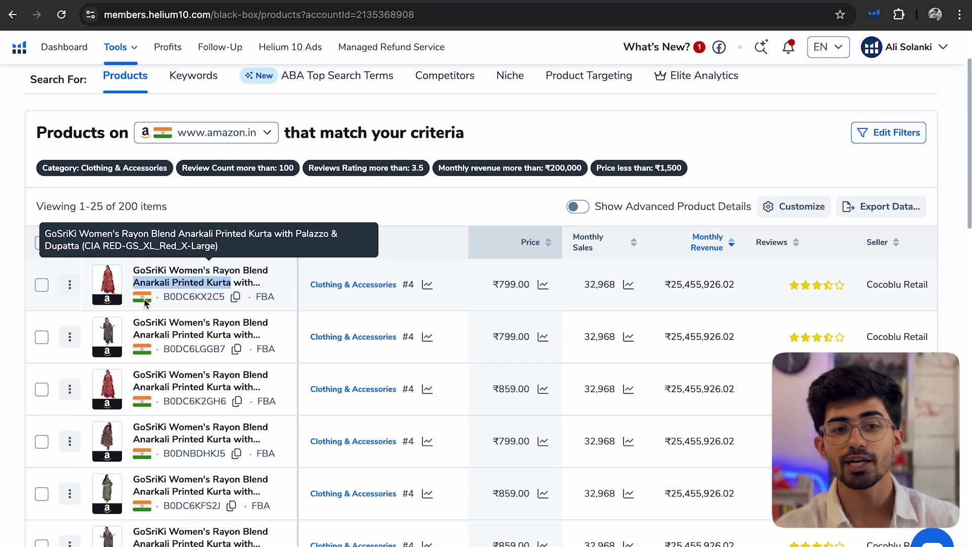
pyautogui.scroll(-10, 308, 425)
pyautogui.scroll(15, 308, 423)
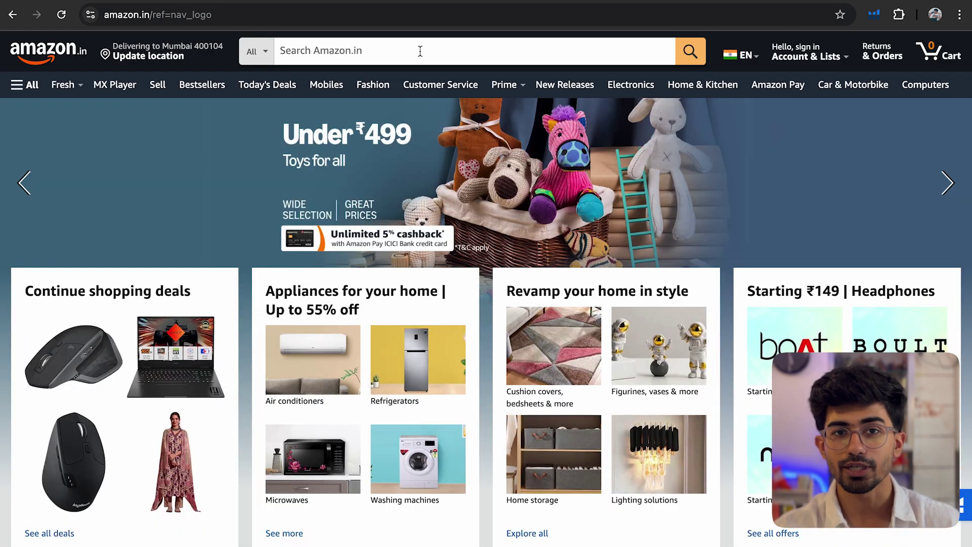
# Focus the Amazon.in search box to show Search Expander, then view the Helium 10 extension's tools.
pyautogui.click(420, 50)
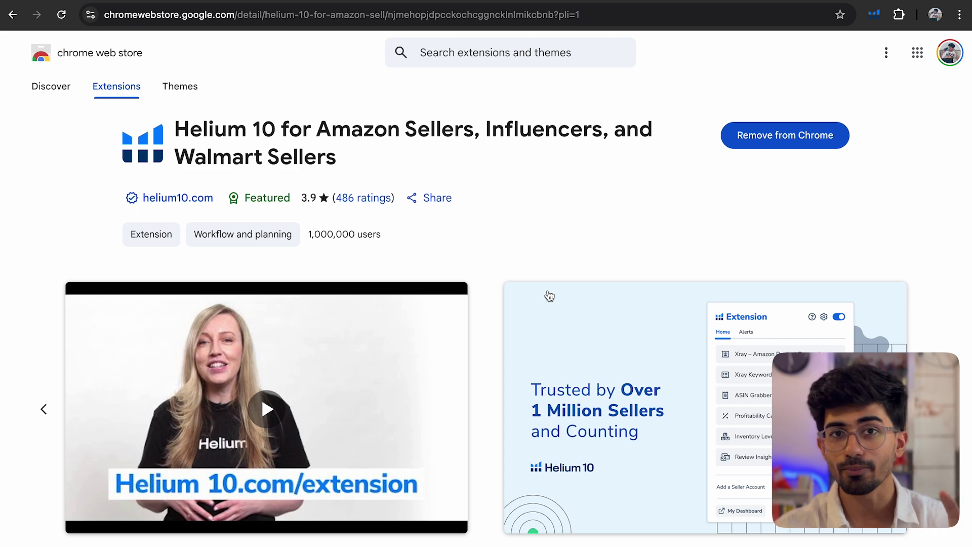
pyautogui.click(875, 16)
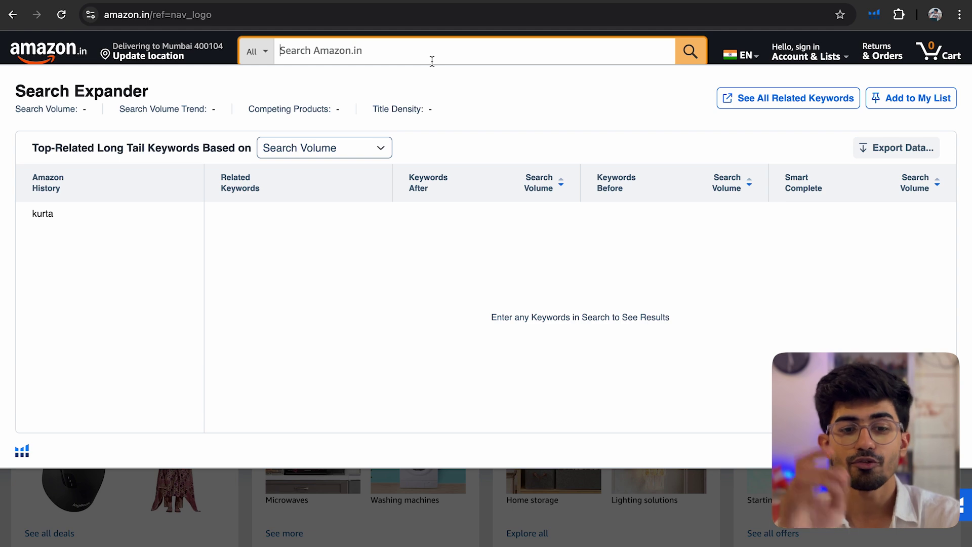
# Search Amazon.in for the pasted 'Anarkali Printed Kurta' and bring up the Helium 10 tool list.
pyautogui.hotkey('ctrl', 'v')
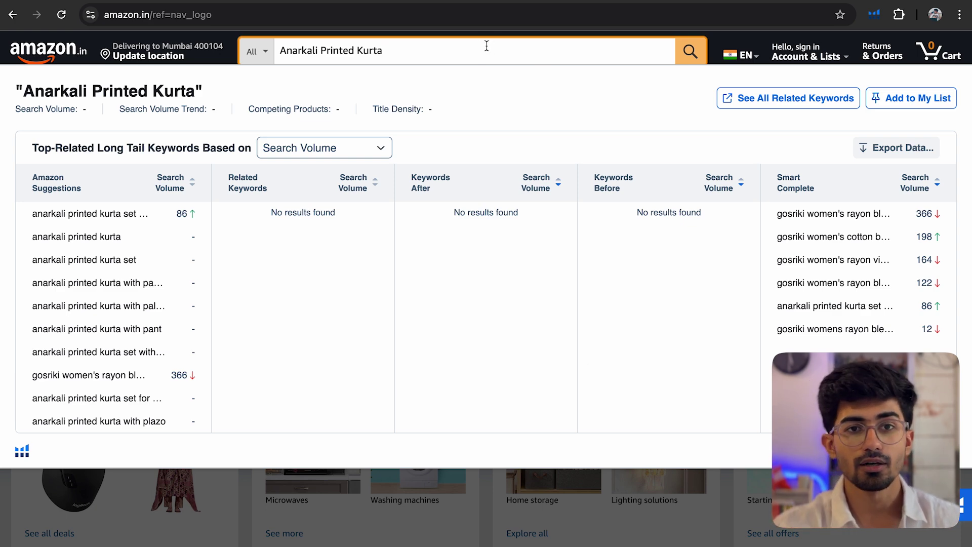
pyautogui.press('Return')
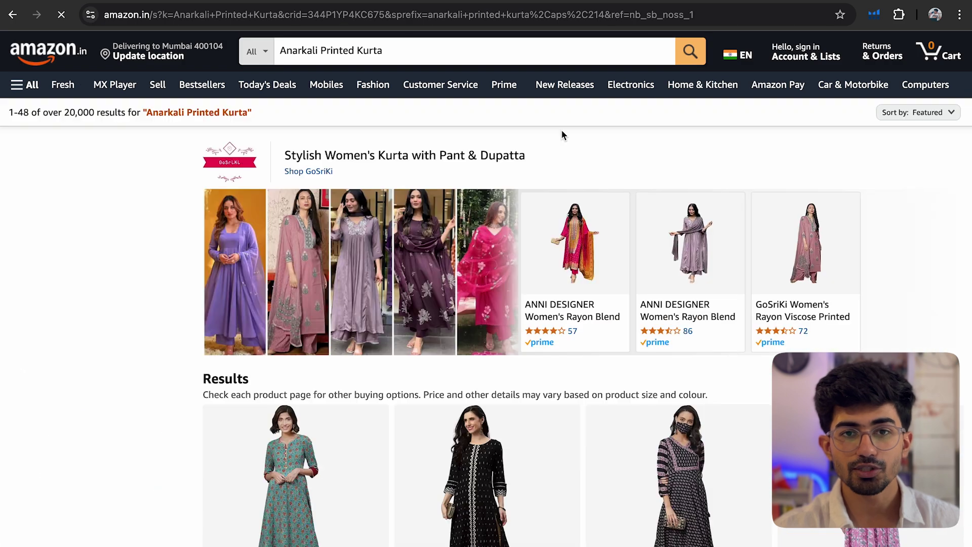
pyautogui.scroll(-1, 562, 132)
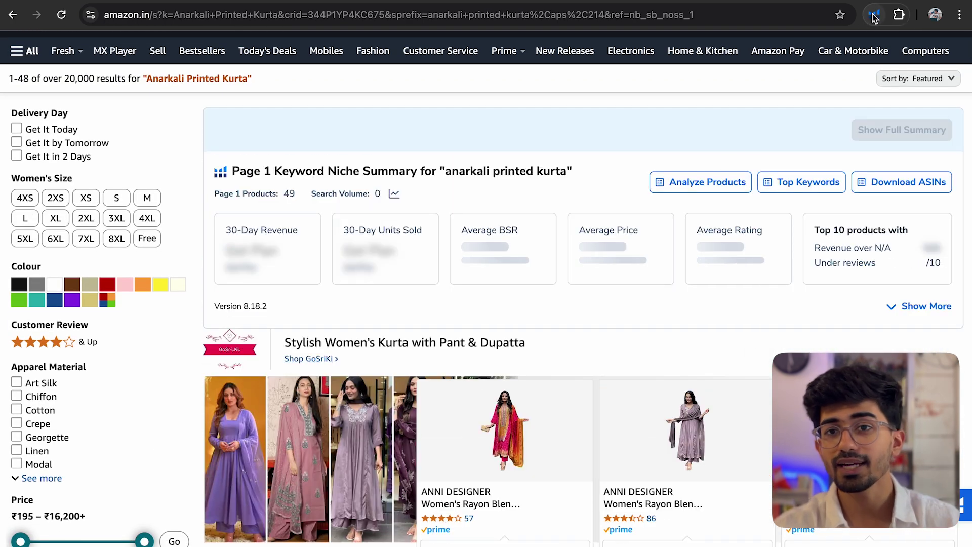
pyautogui.click(873, 16)
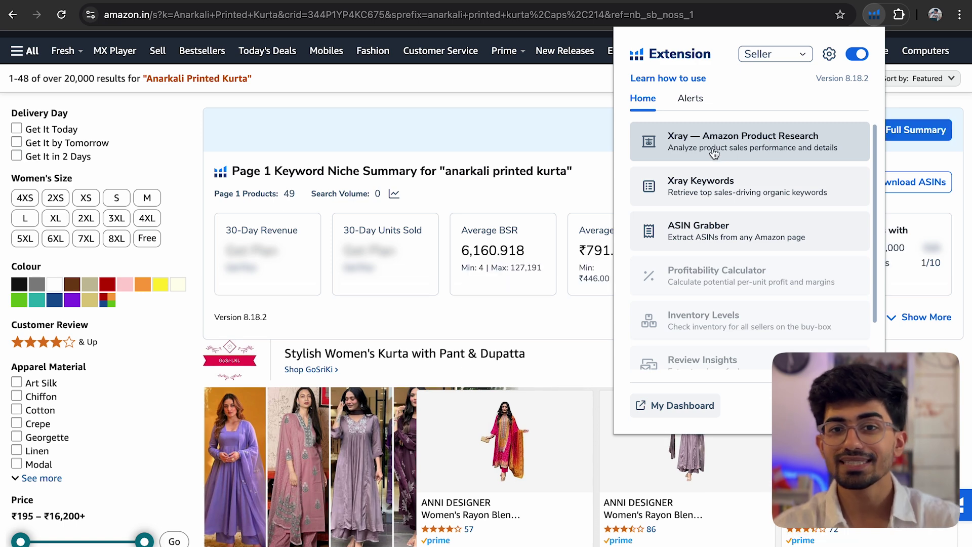
# Run Xray on the results and point out total revenue, average revenue, ₹827 average price and title length.
pyautogui.click(758, 136)
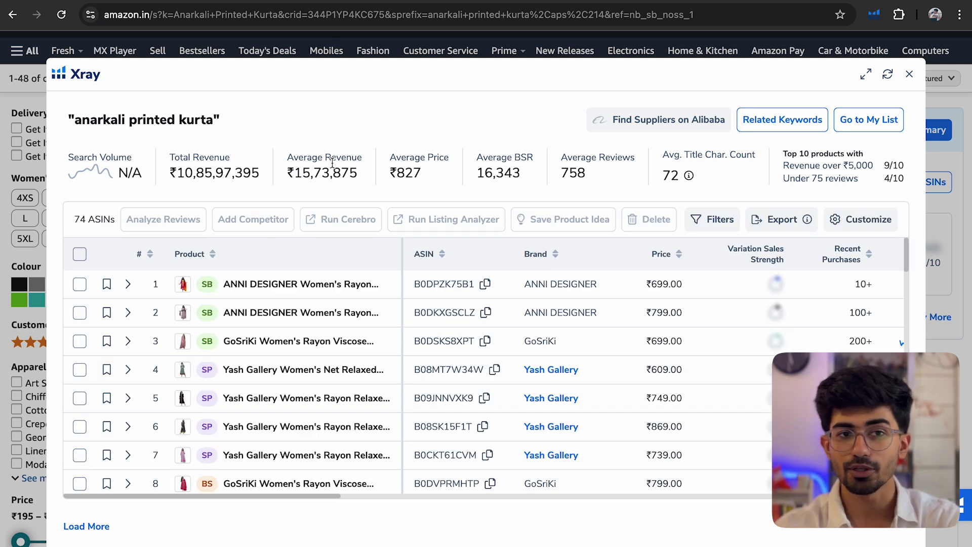
pyautogui.doubleClick(242, 171)
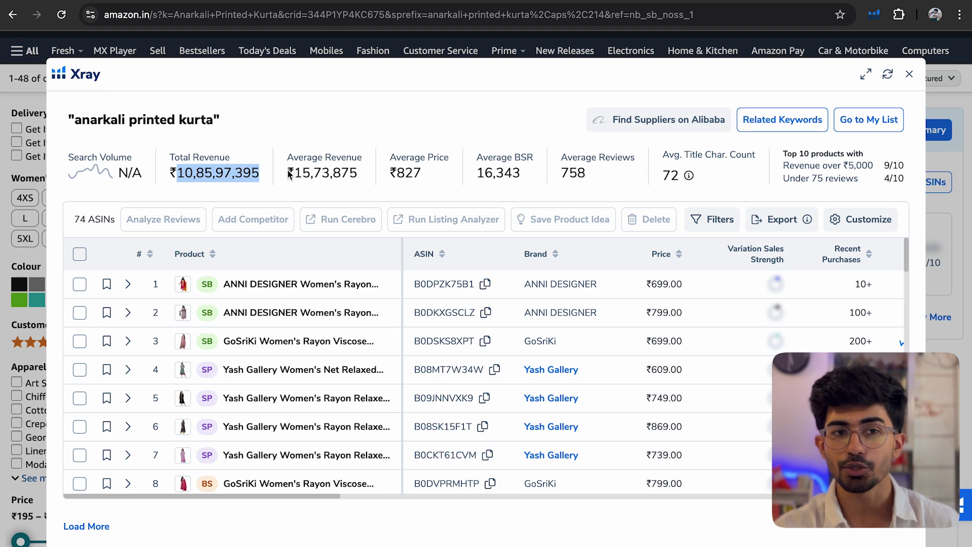
pyautogui.doubleClick(306, 173)
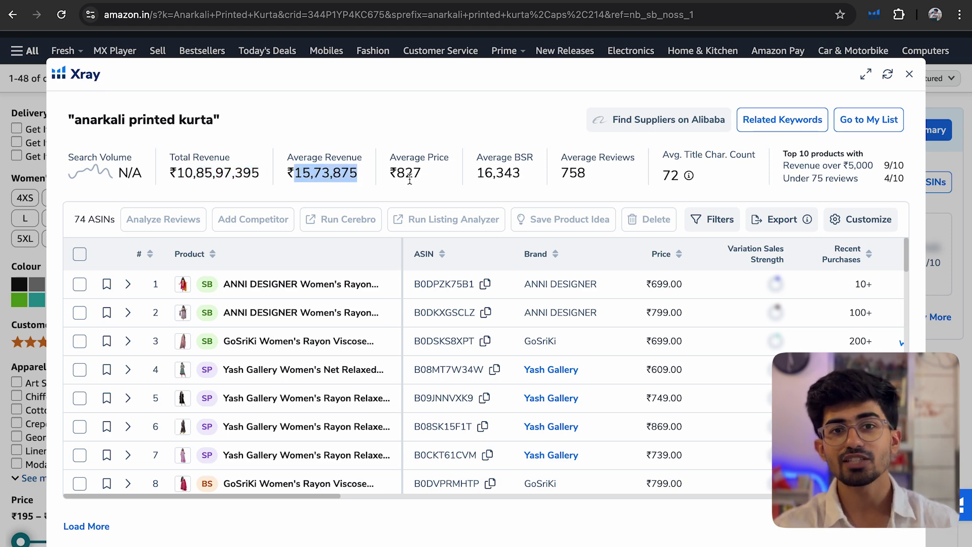
pyautogui.doubleClick(410, 173)
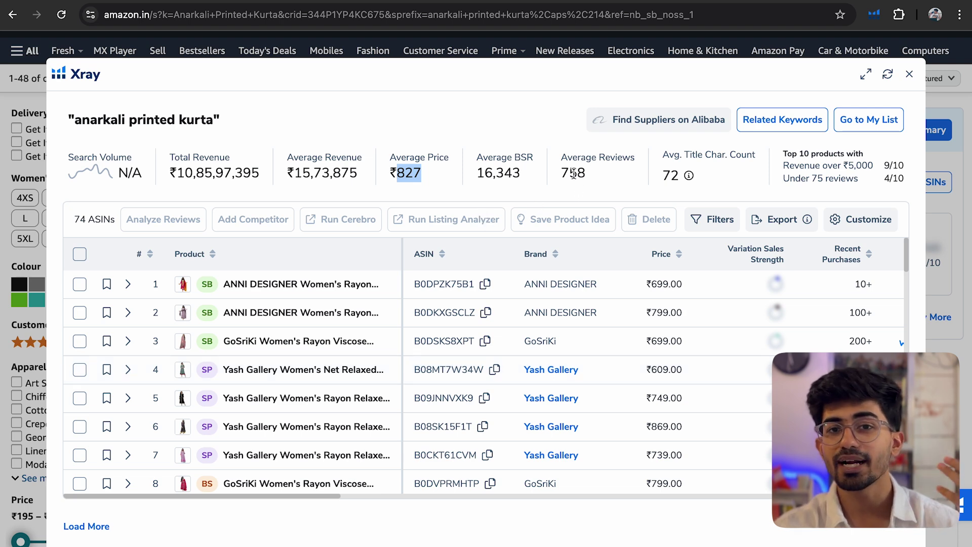
pyautogui.doubleClick(670, 175)
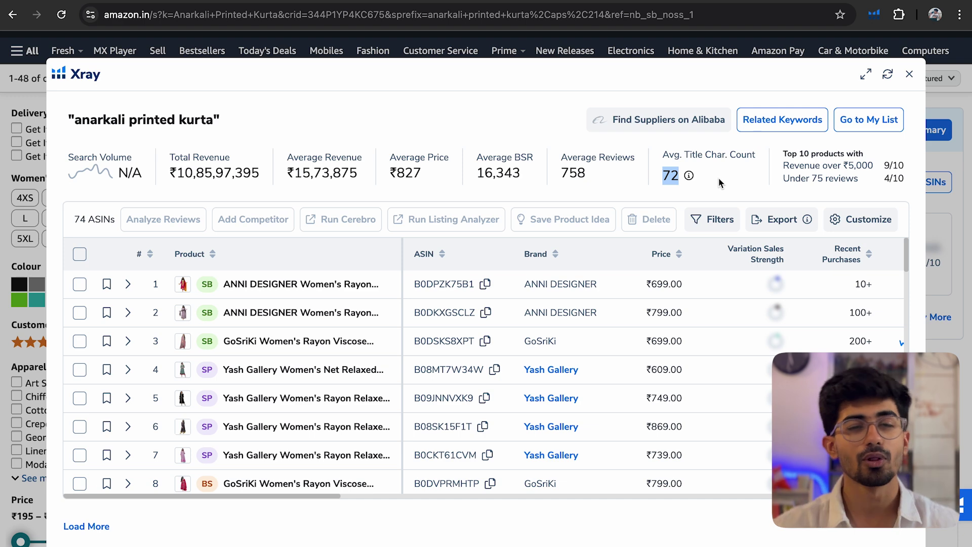
pyautogui.click(745, 173)
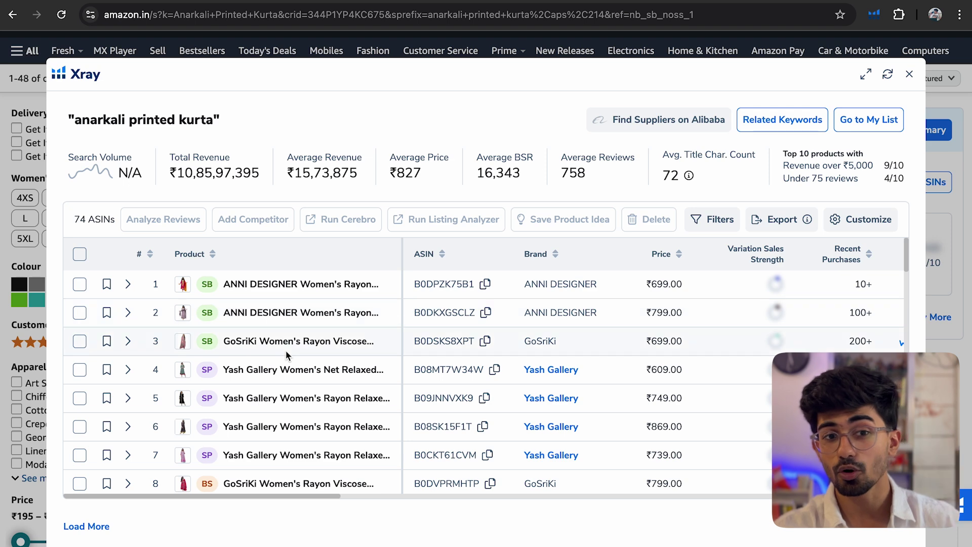
# Review the Xray competitor rows and their SB/SP badges down to KLOSIA's ₹799 set, ranked ninth.
pyautogui.scroll(-1, 286, 355)
pyautogui.scroll(-1, 286, 355)
pyautogui.scroll(2, 257, 311)
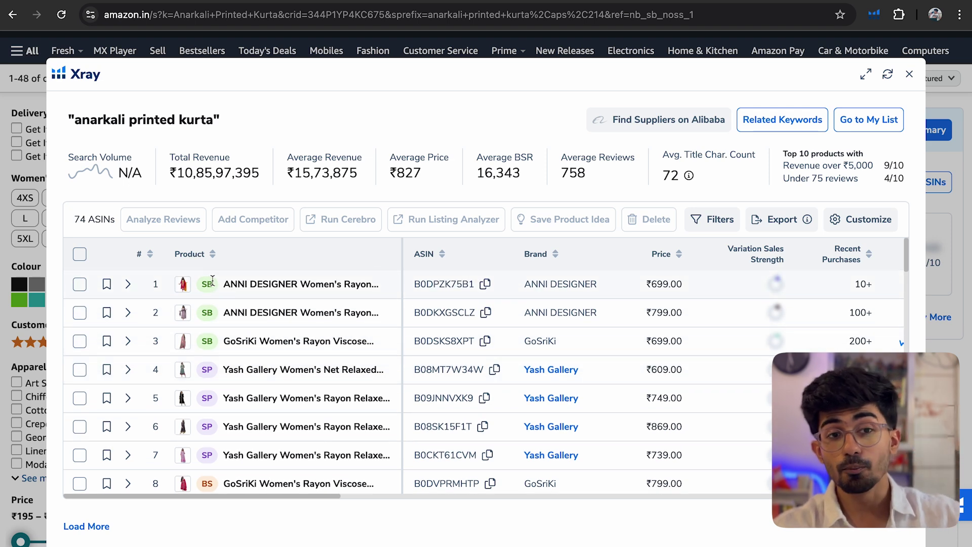
pyautogui.moveTo(209, 286)
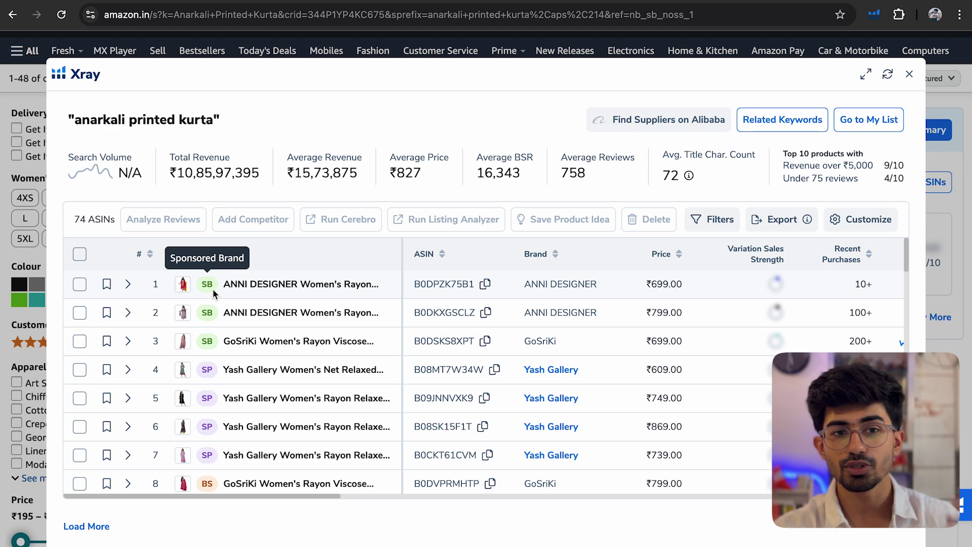
pyautogui.moveTo(210, 339)
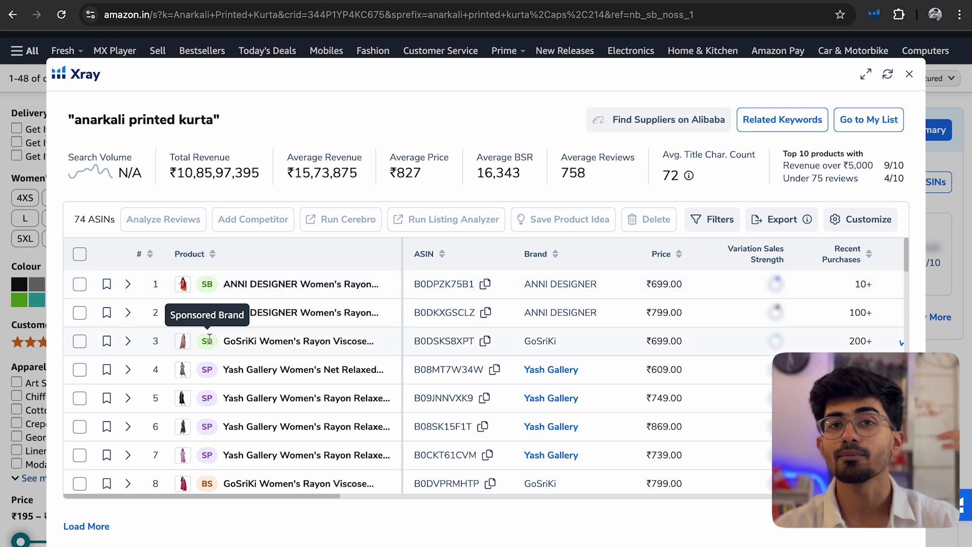
pyautogui.scroll(-1, 280, 361)
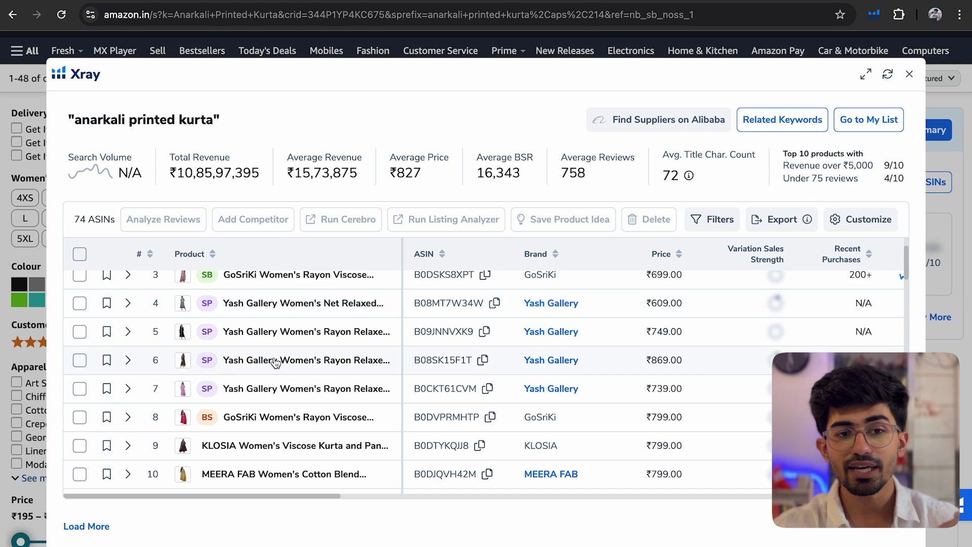
pyautogui.moveTo(207, 387)
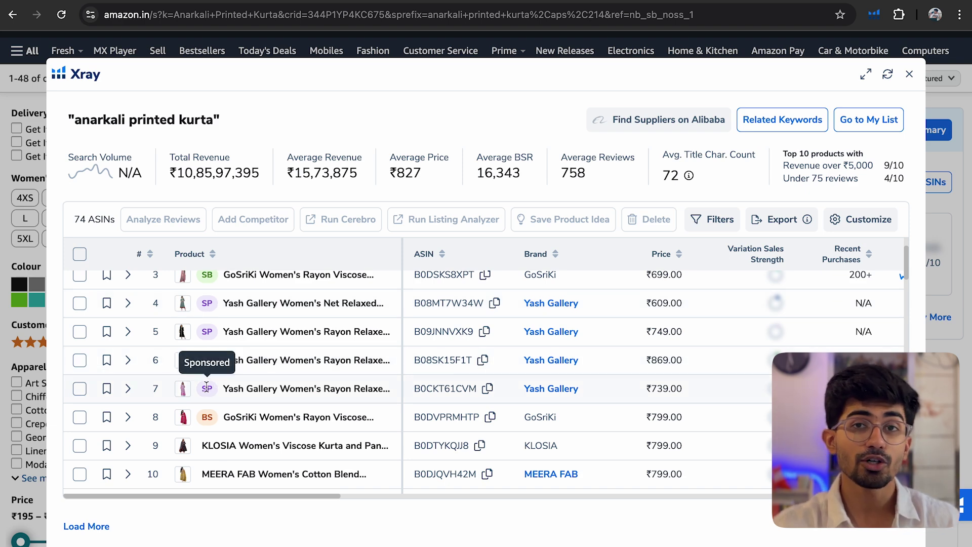
pyautogui.scroll(-2, 209, 387)
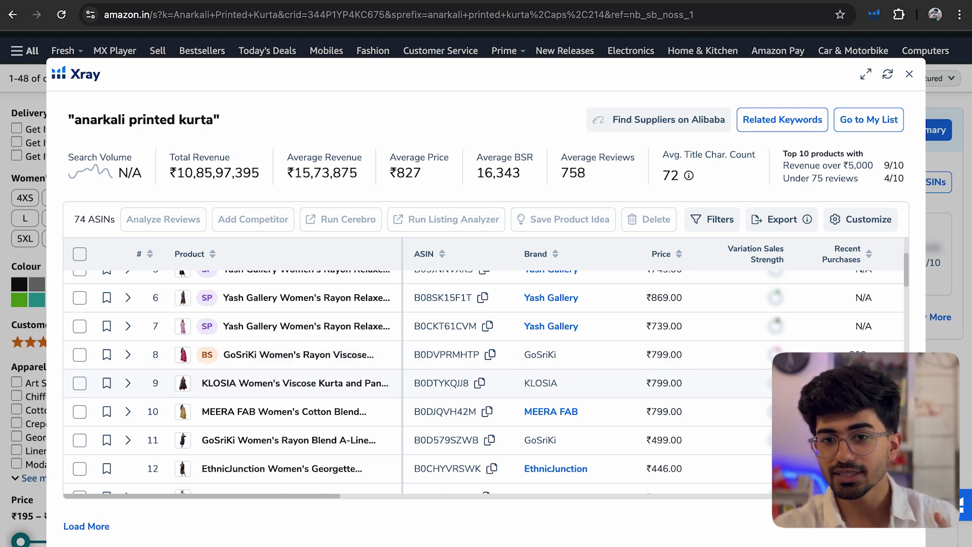
pyautogui.scroll(4, 486, 380)
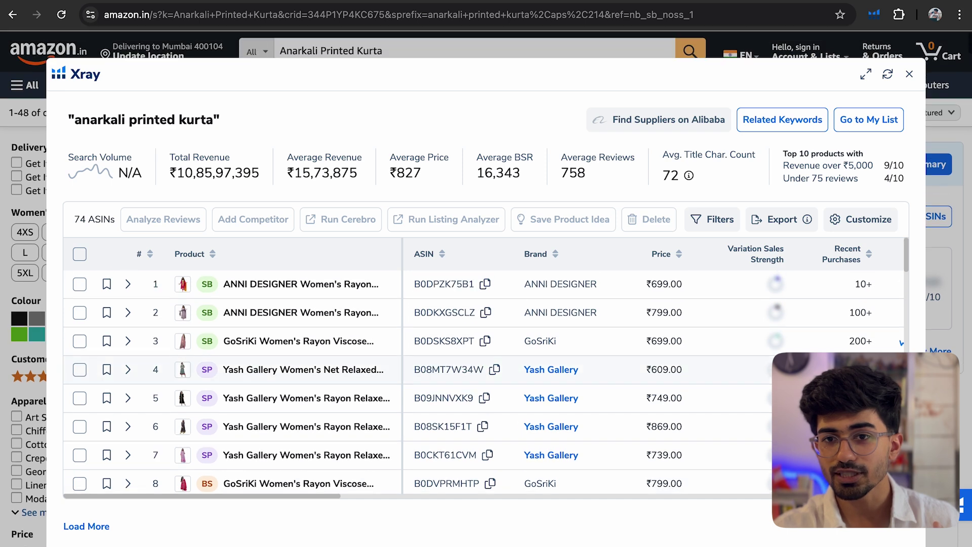
pyautogui.scroll(-4, 486, 380)
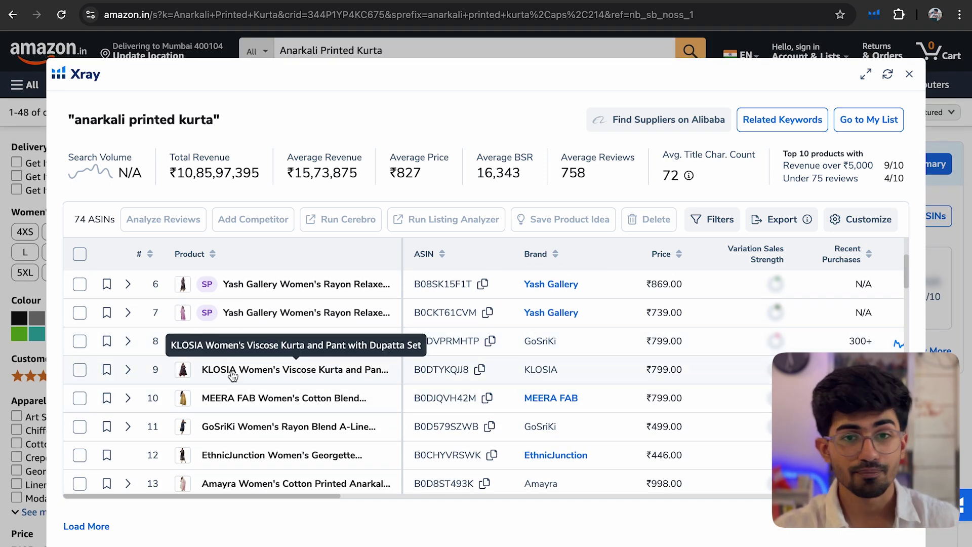
# Open the KLOSIA kurta set page and jump to its 349 customer ratings (4.2 out of 5).
pyautogui.click(231, 371)
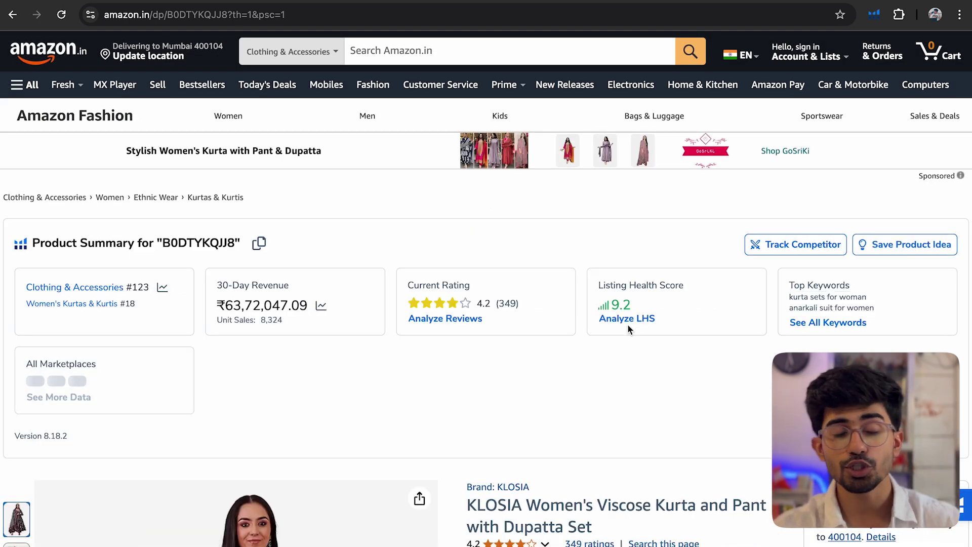
pyautogui.scroll(-6, 628, 327)
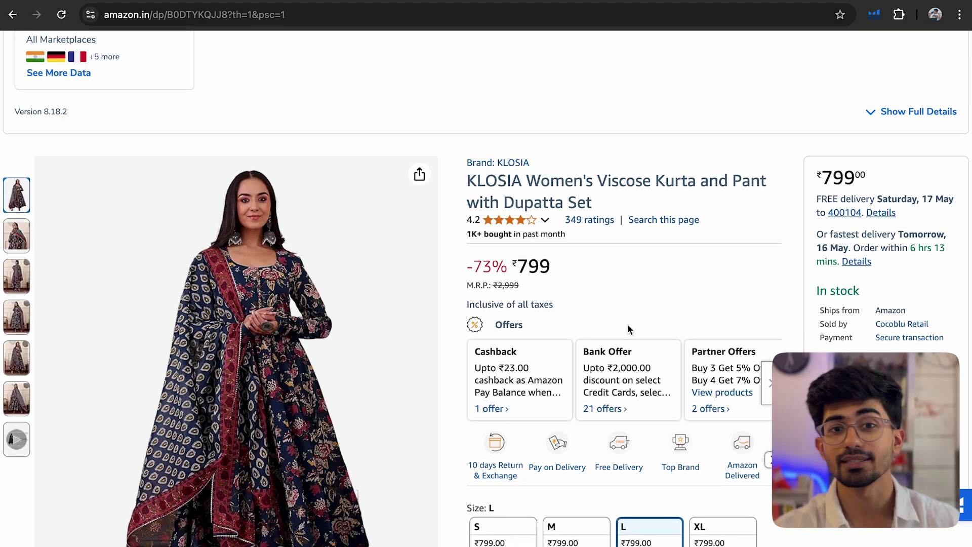
pyautogui.scroll(-2, 629, 329)
pyautogui.scroll(-4, 629, 329)
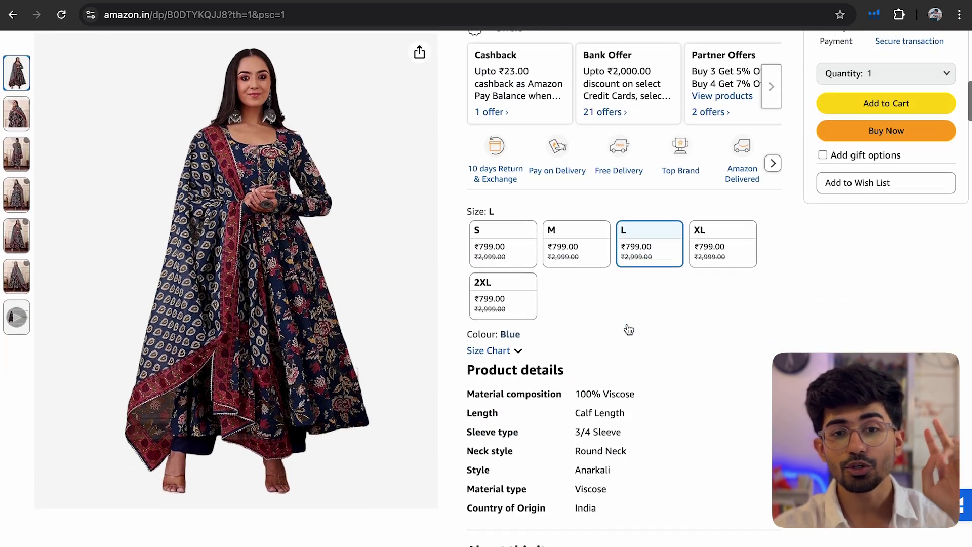
pyautogui.scroll(-15, 629, 330)
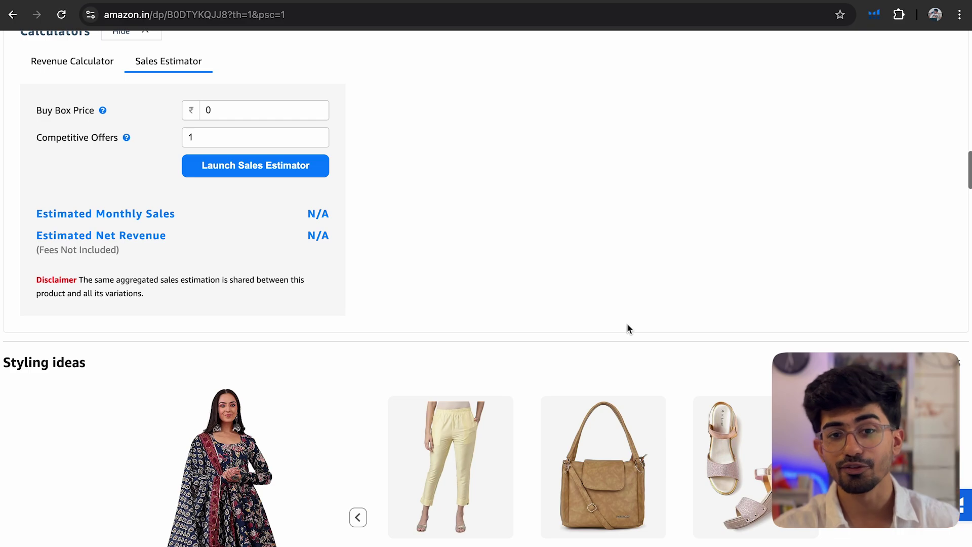
pyautogui.scroll(-8, 627, 326)
pyautogui.scroll(20, 628, 325)
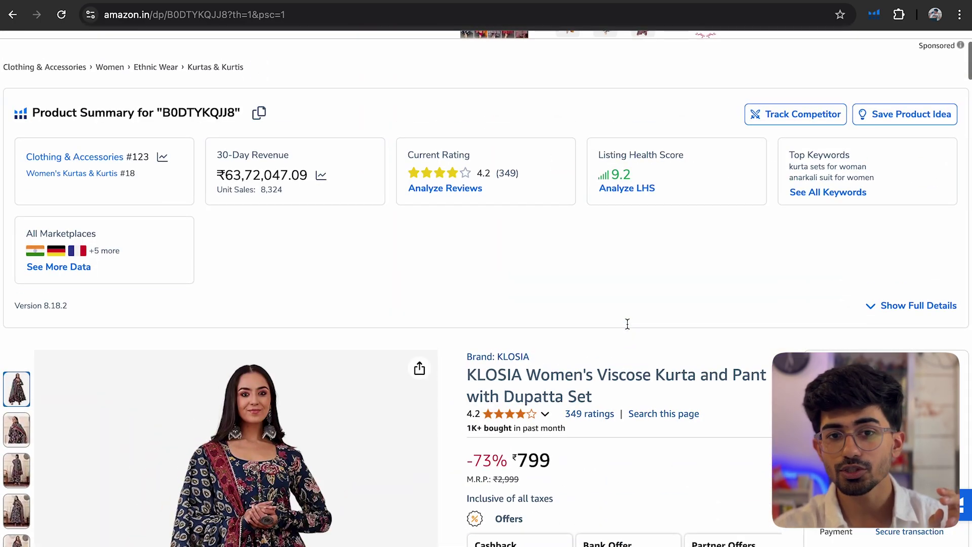
pyautogui.scroll(-2, 627, 323)
pyautogui.click(591, 339)
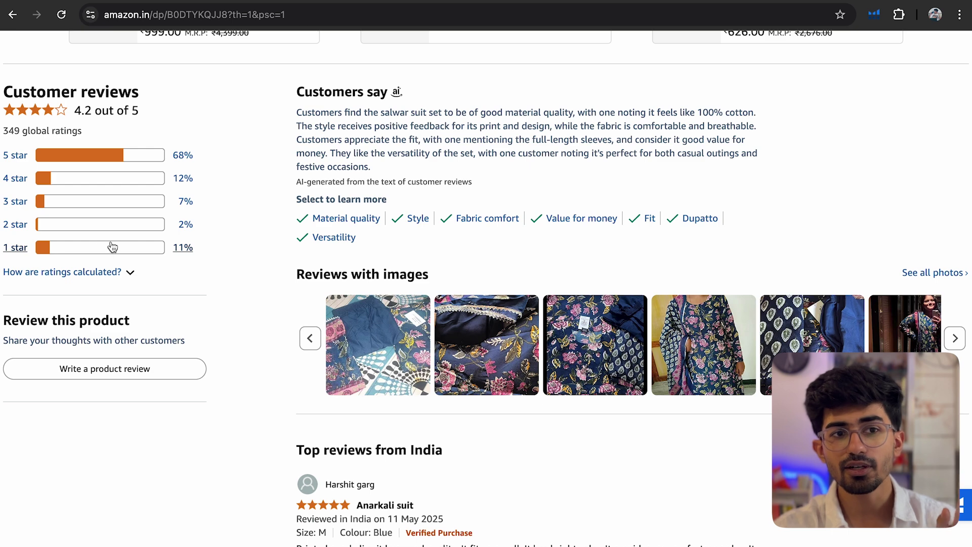
pyautogui.click(93, 253)
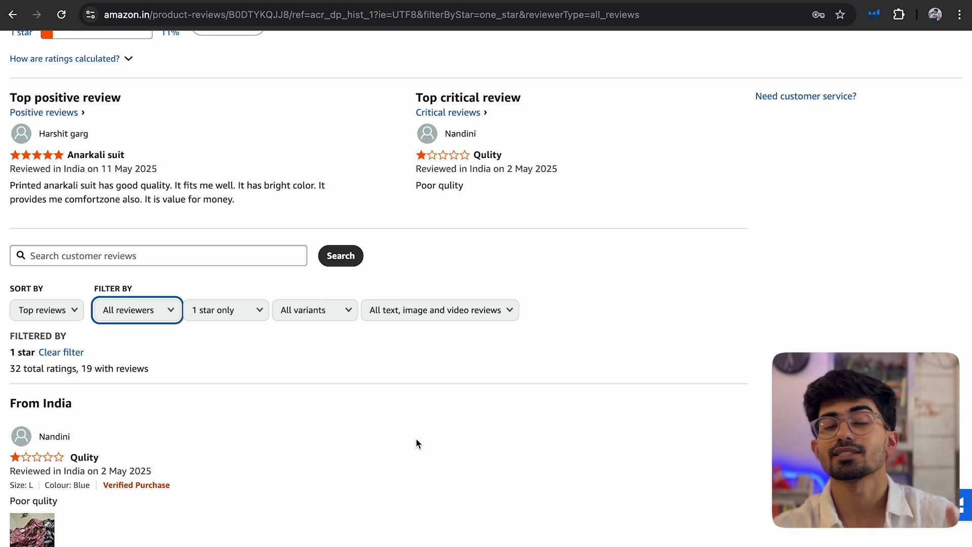
pyautogui.scroll(-4, 416, 440)
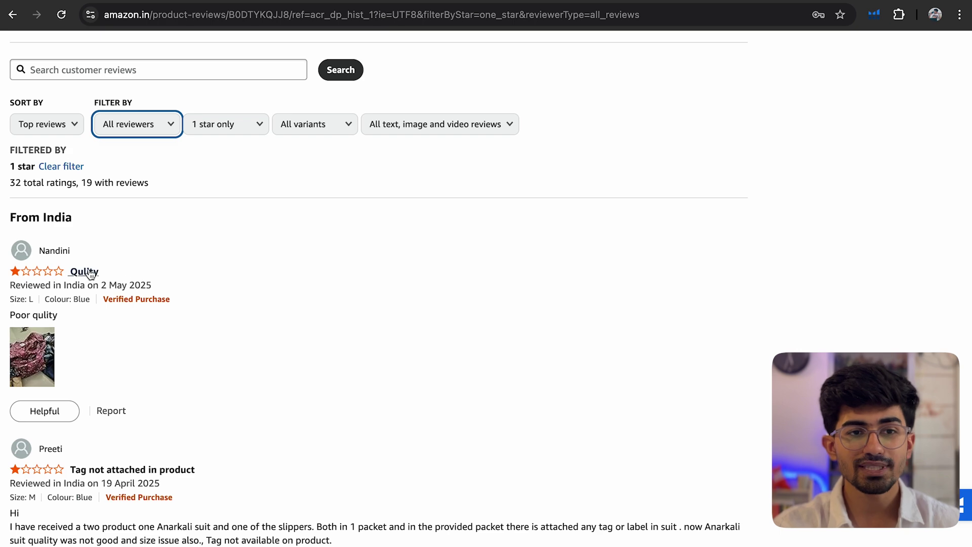
pyautogui.scroll(-1, 195, 385)
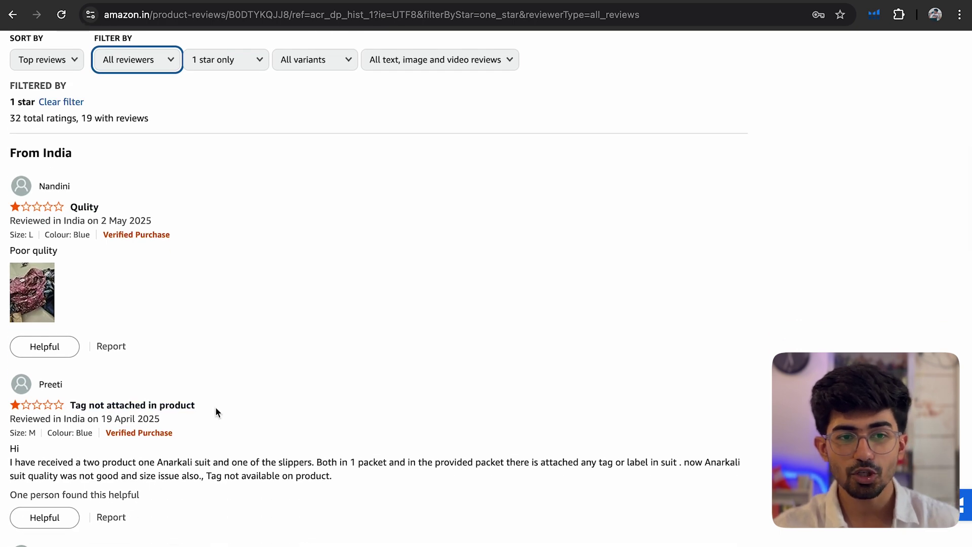
pyautogui.scroll(-4, 215, 410)
pyautogui.scroll(-2, 377, 386)
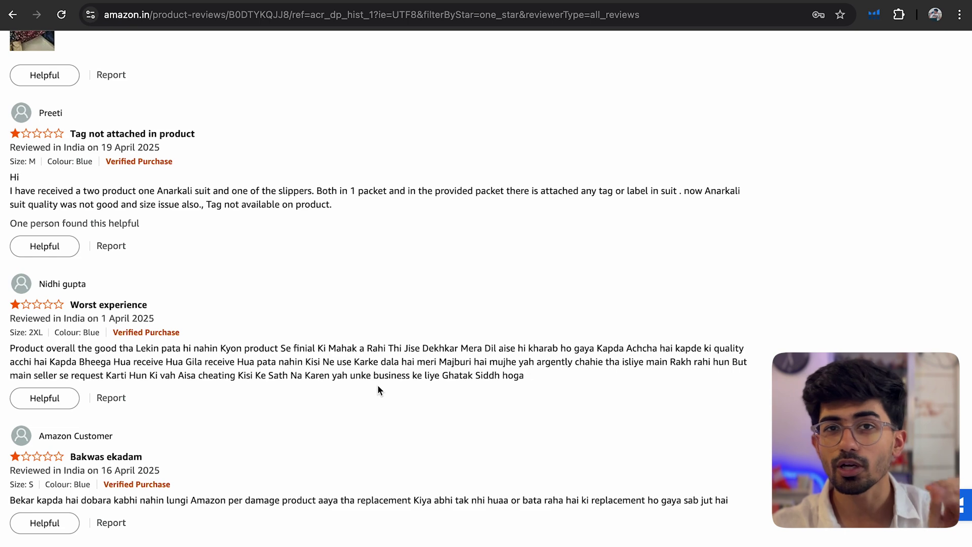
pyautogui.scroll(-2, 378, 388)
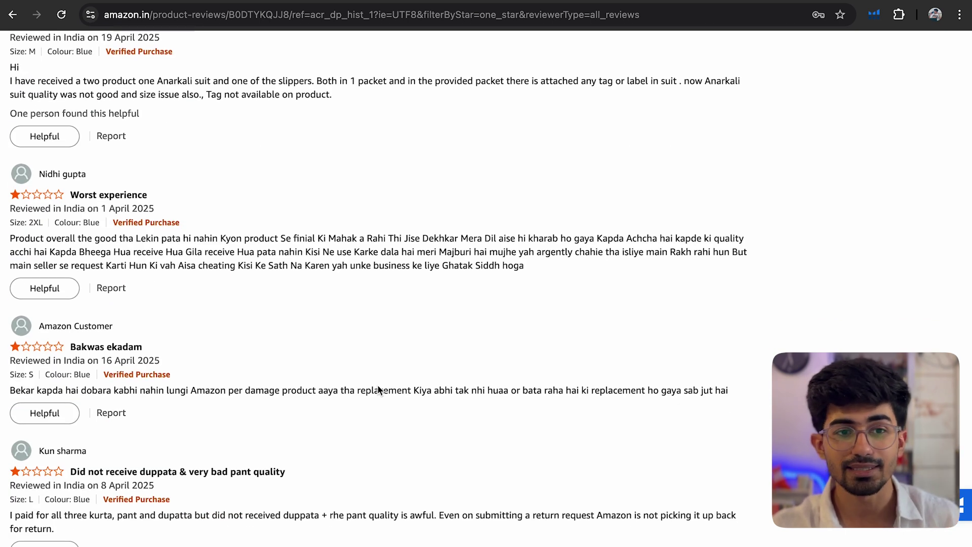
pyautogui.click(65, 388)
pyautogui.moveTo(65, 388); pyautogui.dragTo(5, 397)
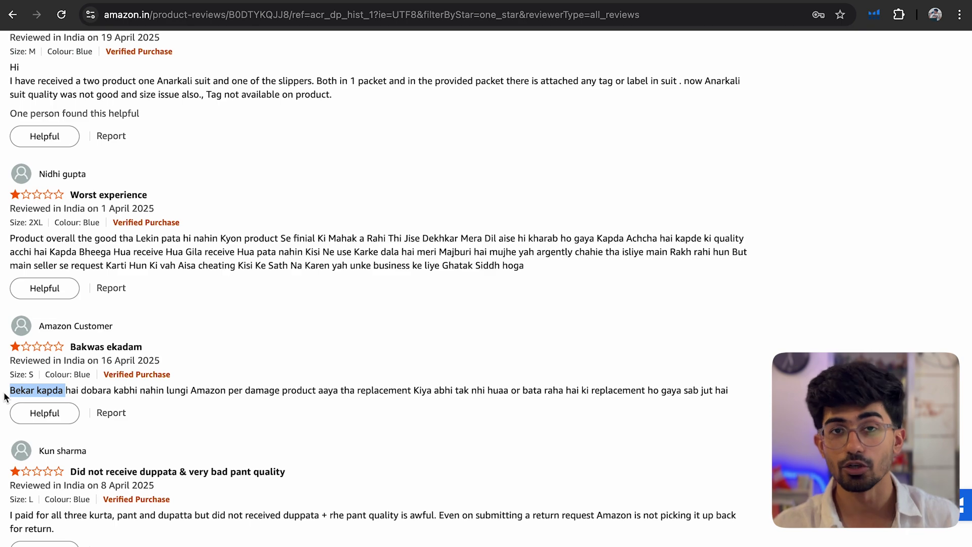
pyautogui.click(444, 387)
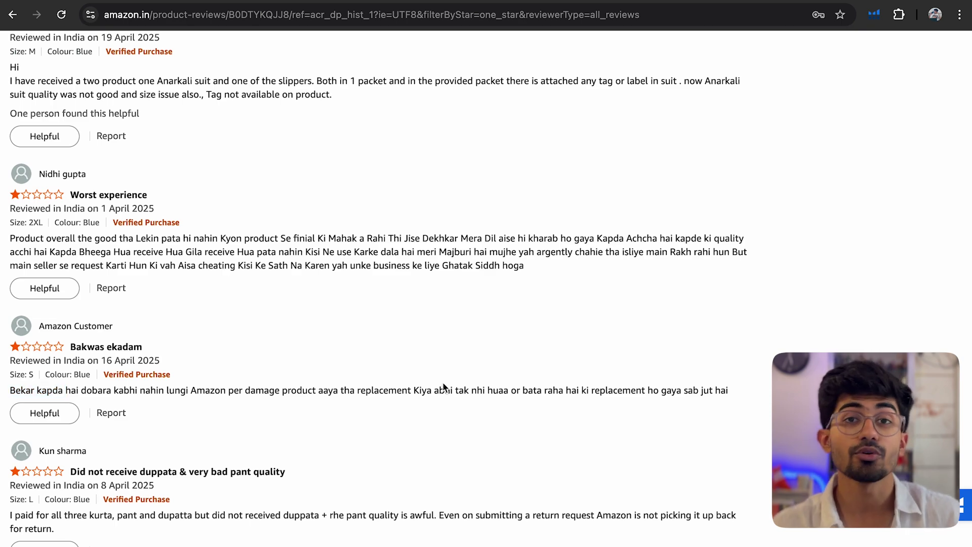
pyautogui.scroll(10, 444, 387)
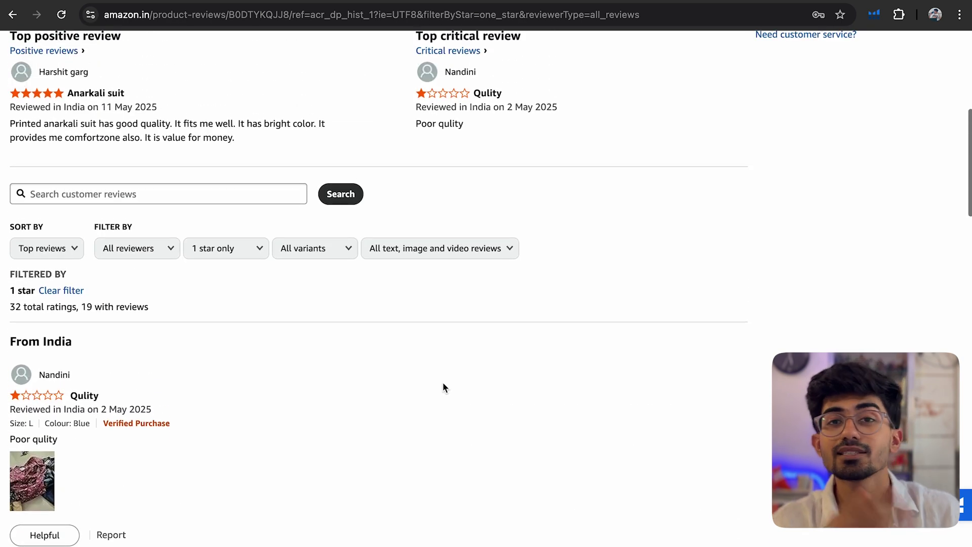
pyautogui.scroll(8, 444, 386)
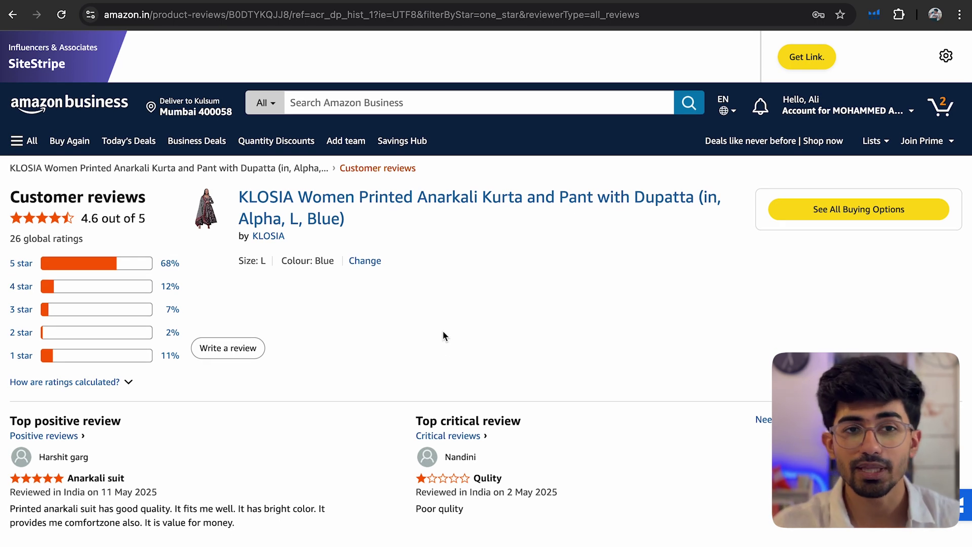
# Return to the Anarkali Printed Kurta results and relaunch Xray: 73 ASINs, ₹835 average price.
pyautogui.click(13, 15)
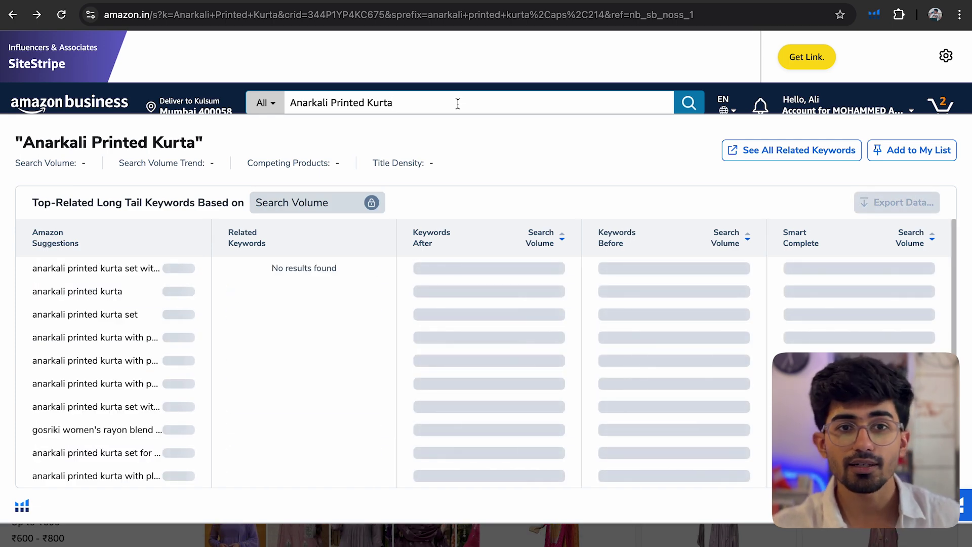
pyautogui.press('Return')
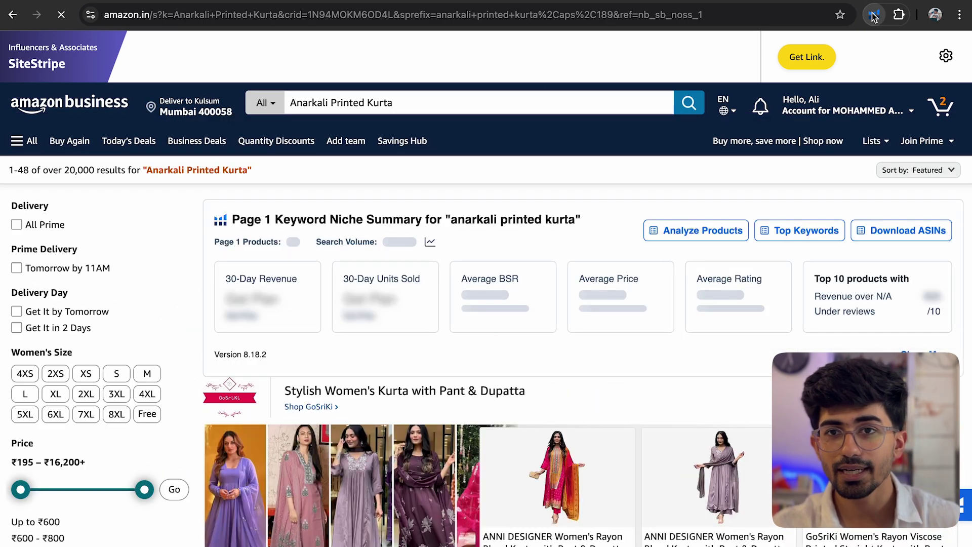
pyautogui.click(875, 15)
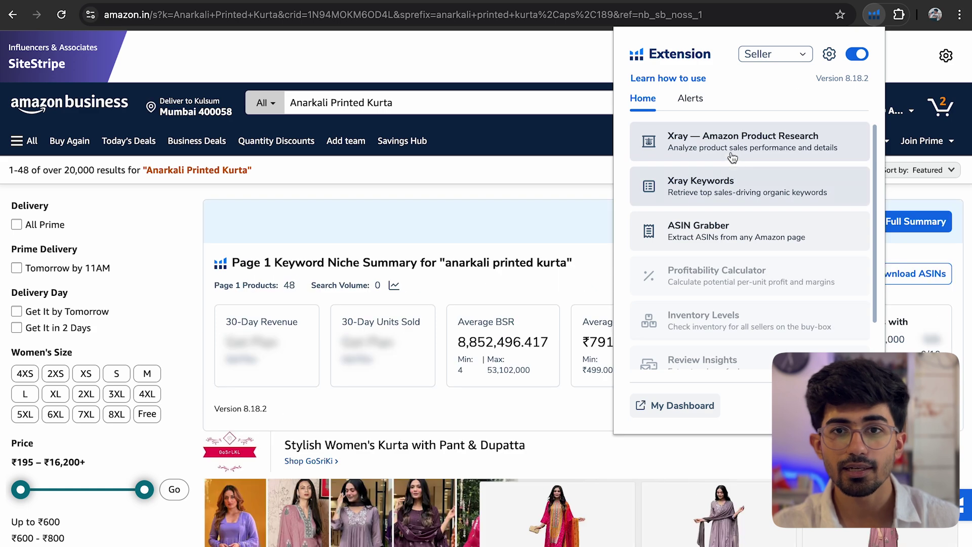
pyautogui.click(732, 158)
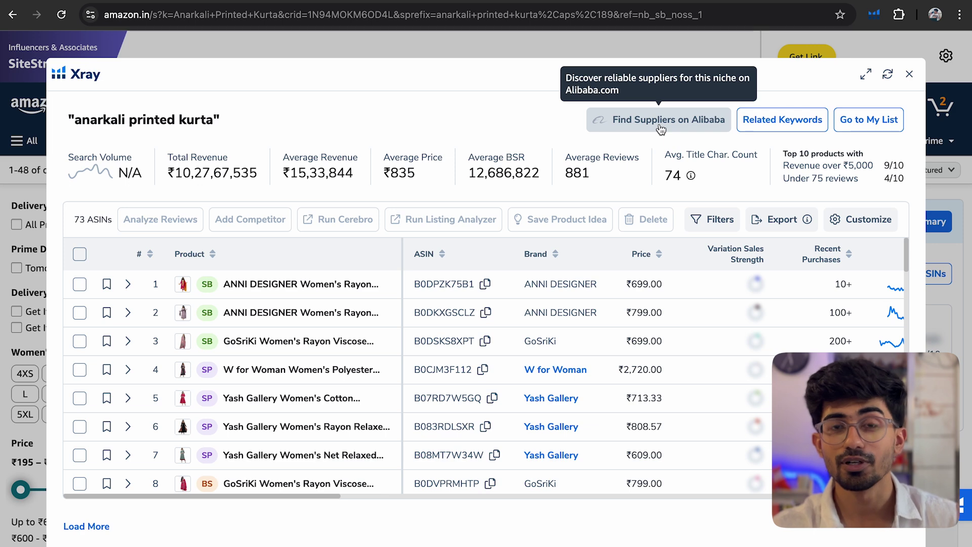
# Find Alibaba suppliers for the niche and browse the 5,445 products starting at USD 4.99.
pyautogui.click(661, 128)
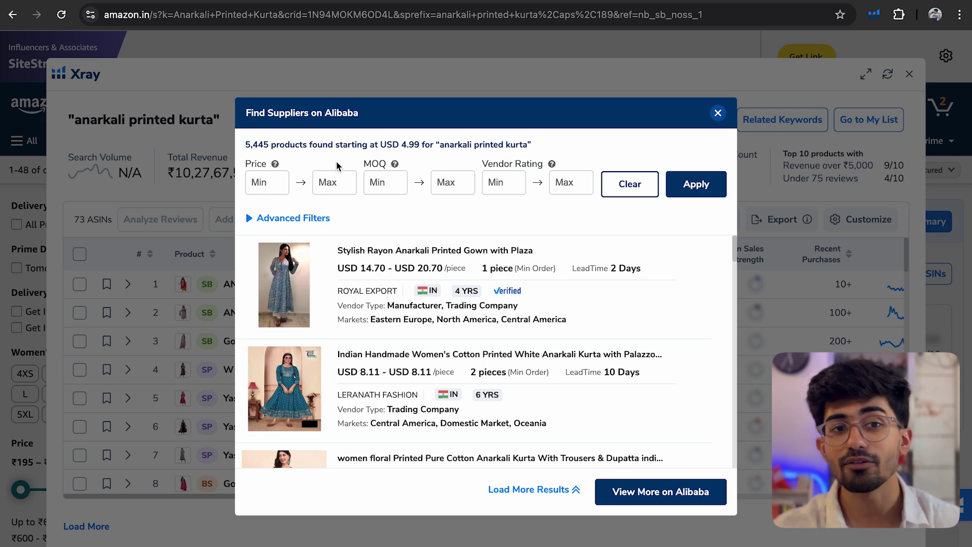
pyautogui.scroll(-1, 611, 323)
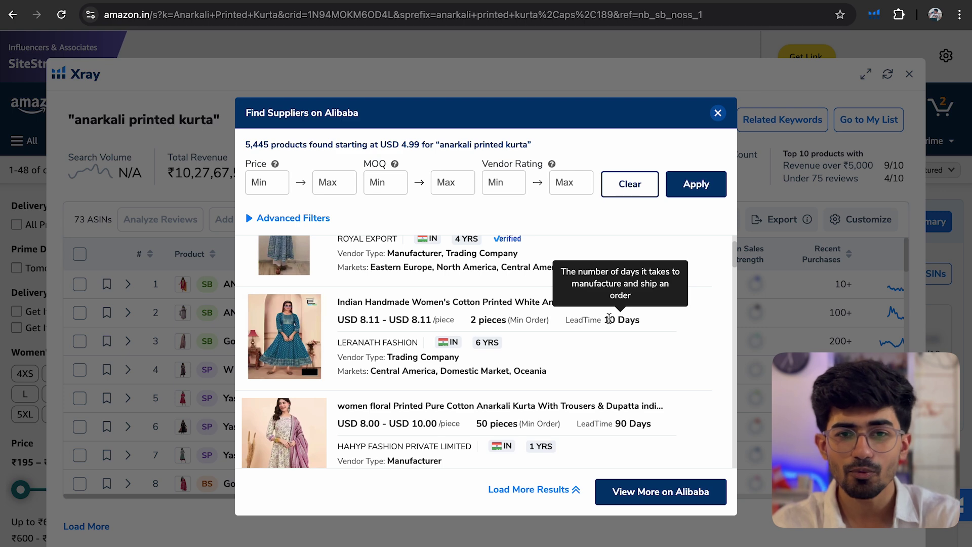
pyautogui.scroll(-2, 609, 319)
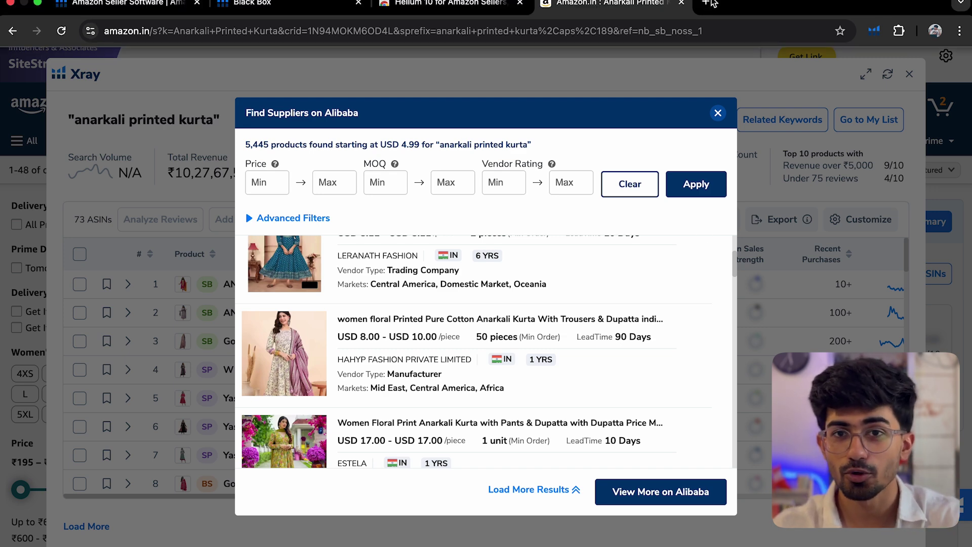
pyautogui.click(708, 6)
pyautogui.write('900/8')
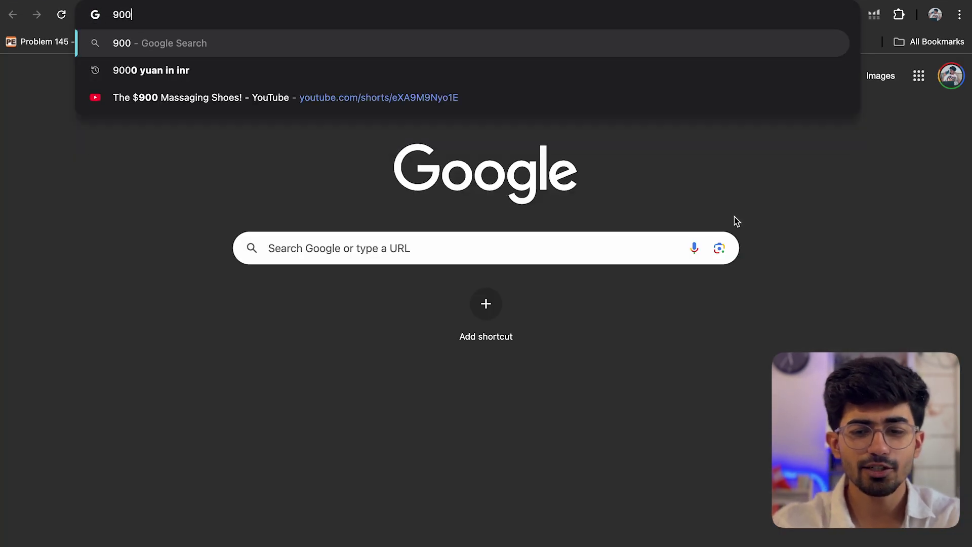
pyautogui.write('3')
pyautogui.press('Return')
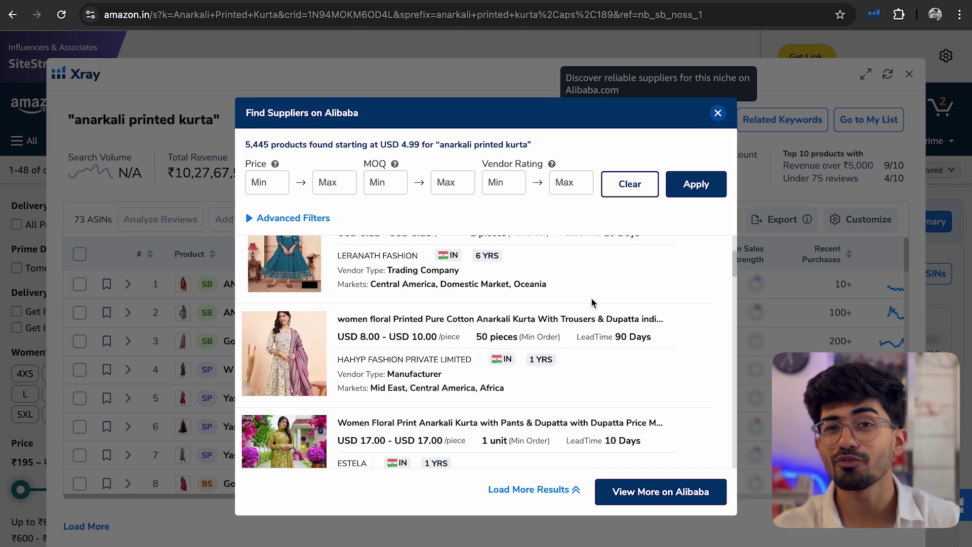
# Filter the Alibaba suppliers to prices 0–7 USD and browse the resulting 752 products.
pyautogui.scroll(3, 593, 302)
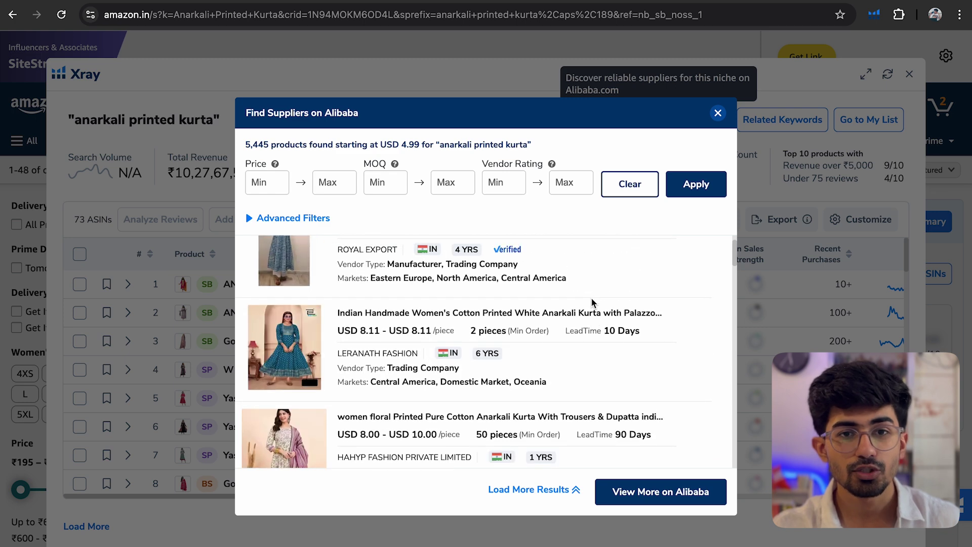
pyautogui.click(284, 181)
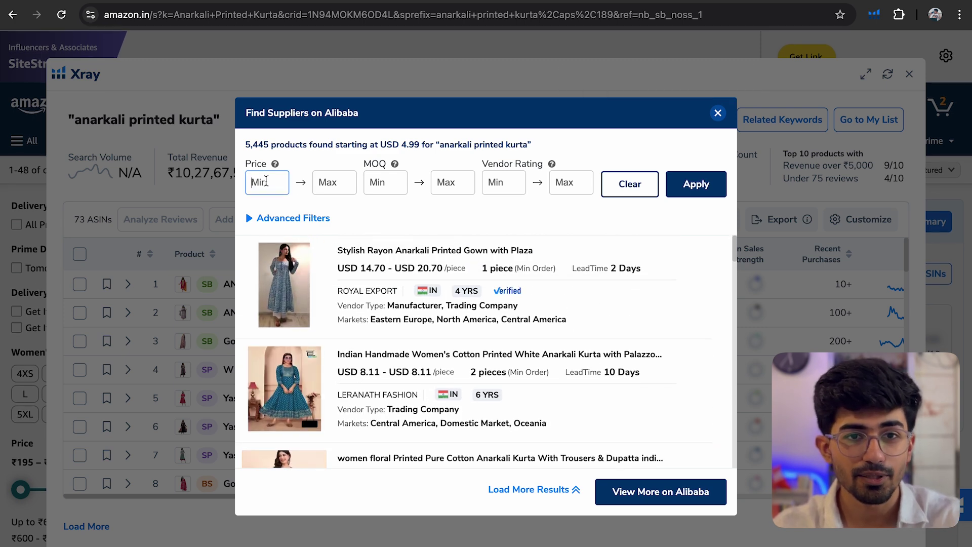
pyautogui.write('0')
pyautogui.press('Tab')
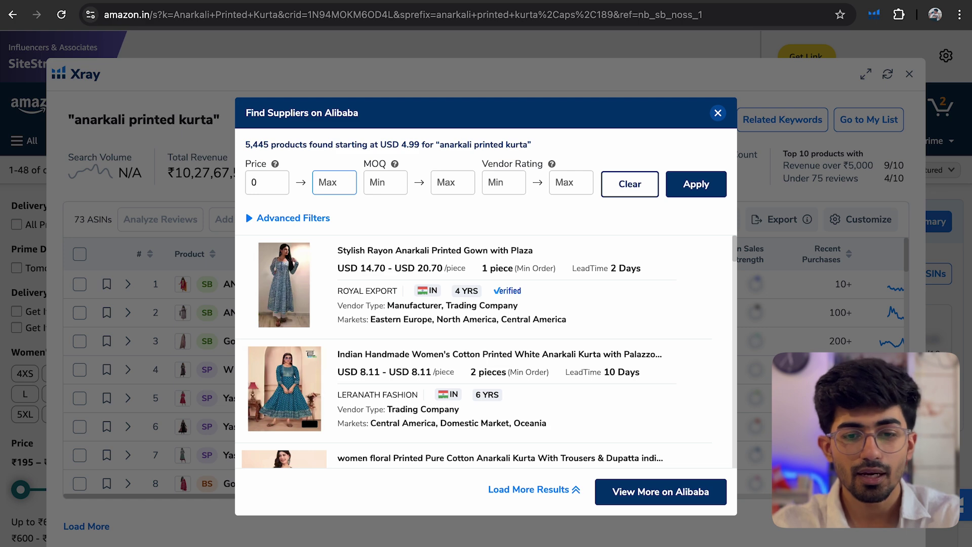
pyautogui.write('7')
pyautogui.click(698, 187)
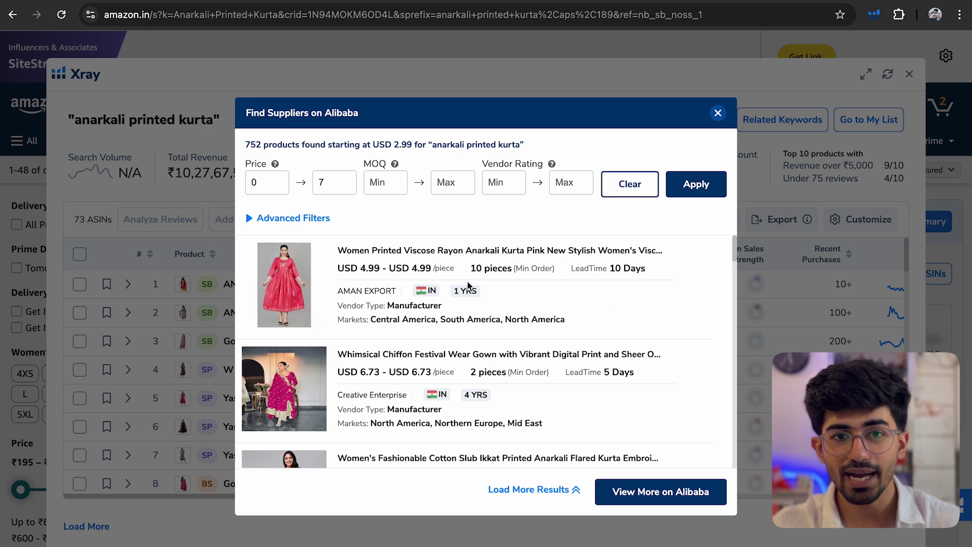
pyautogui.scroll(-2, 457, 267)
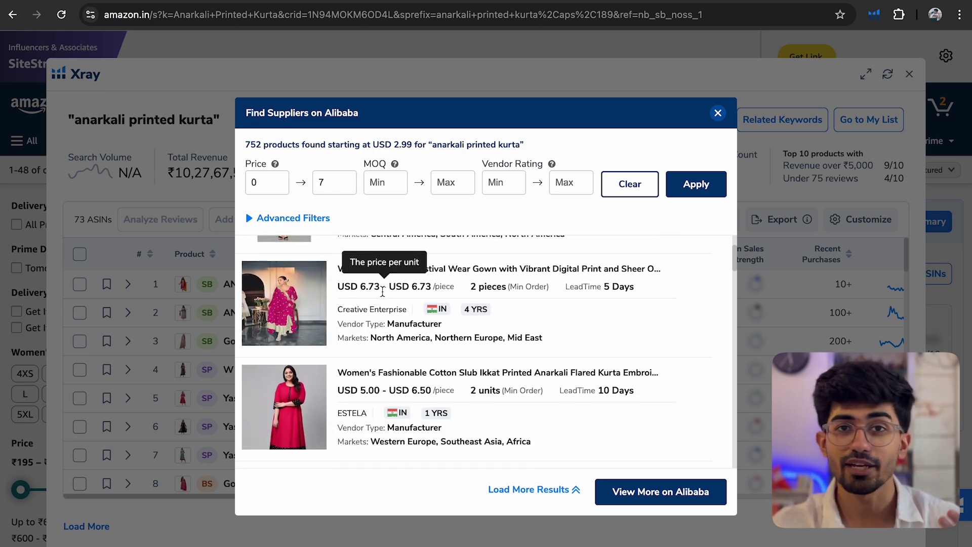
pyautogui.scroll(2, 383, 293)
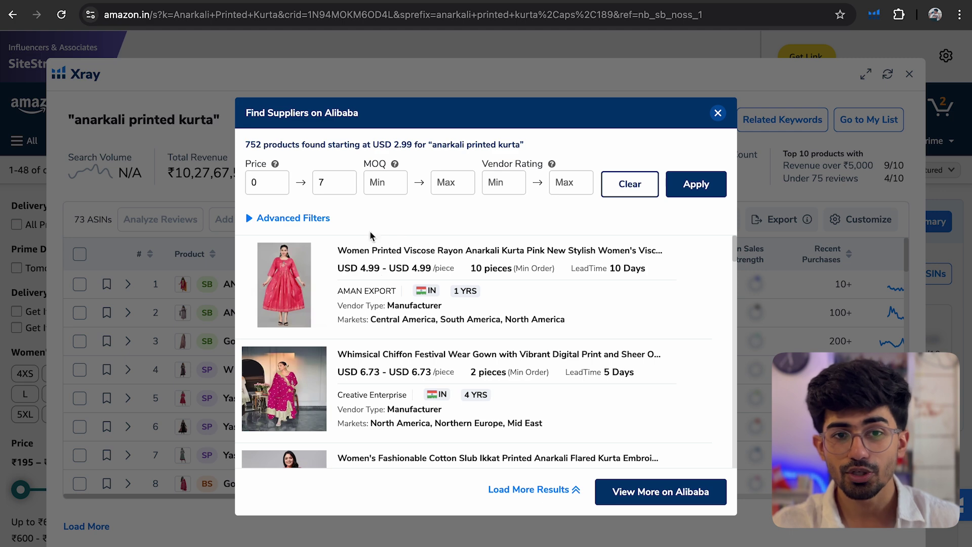
pyautogui.scroll(-1, 384, 274)
pyautogui.scroll(-4, 405, 357)
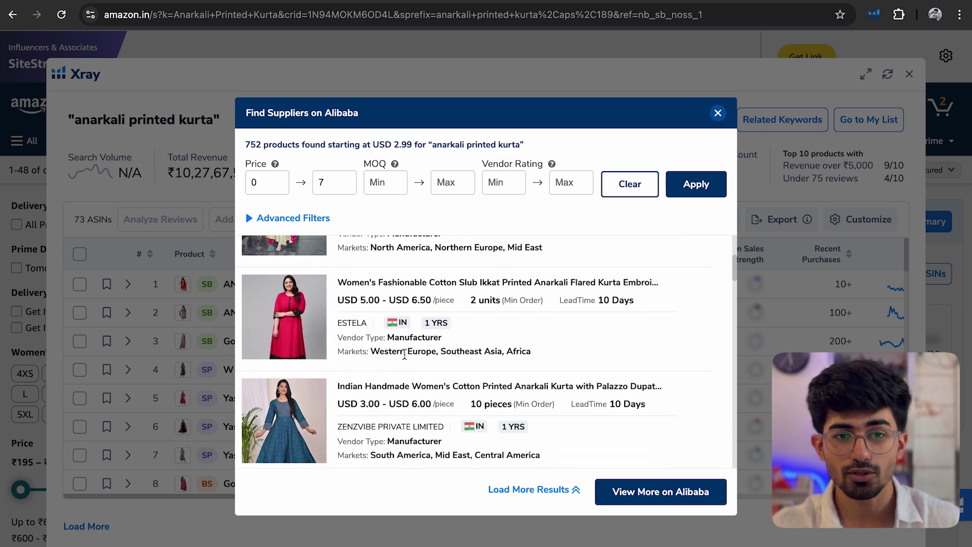
pyautogui.scroll(-1, 428, 403)
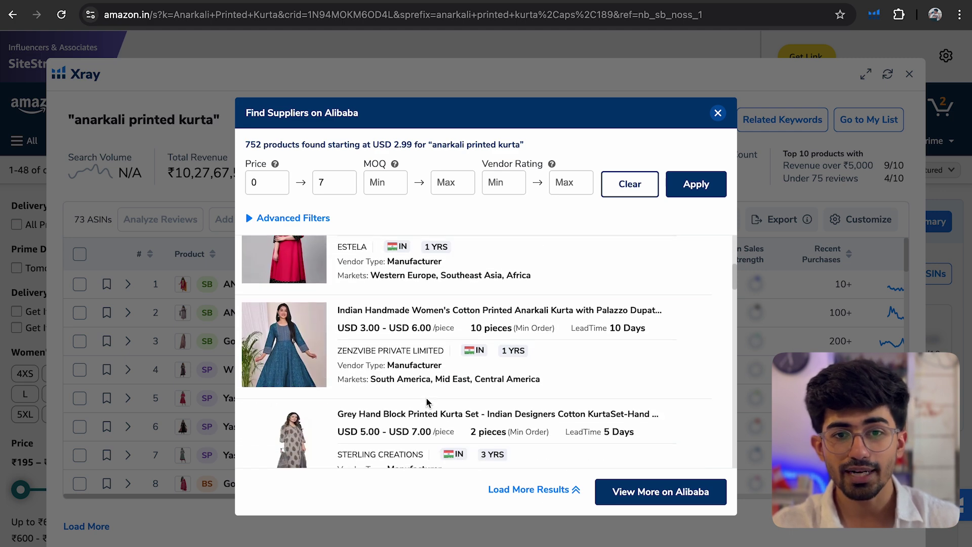
# Open the ZENZVIBE kurta's Alibaba page and highlight its ₹521.69 (10–49 pieces) to ₹260.85 (500+) tiers.
pyautogui.click(441, 315)
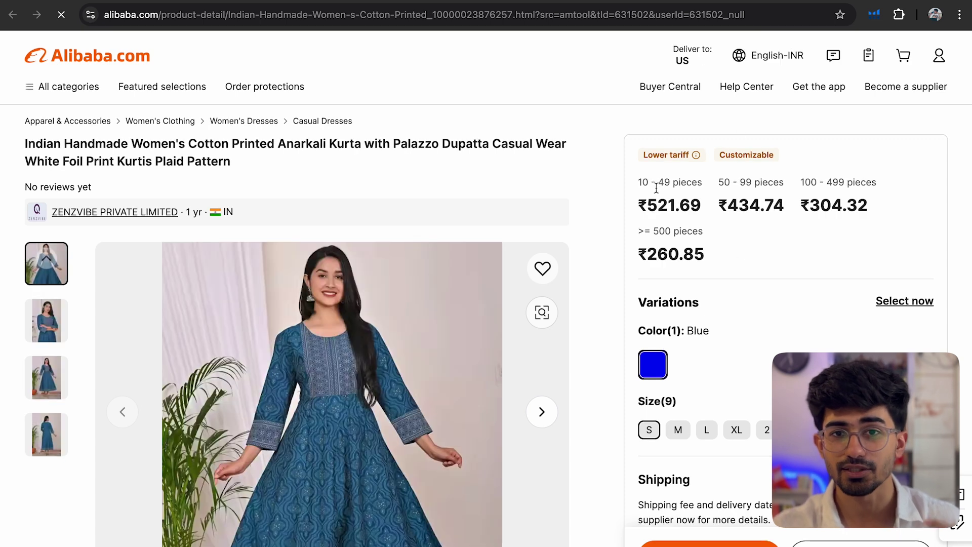
pyautogui.moveTo(638, 183); pyautogui.dragTo(689, 188)
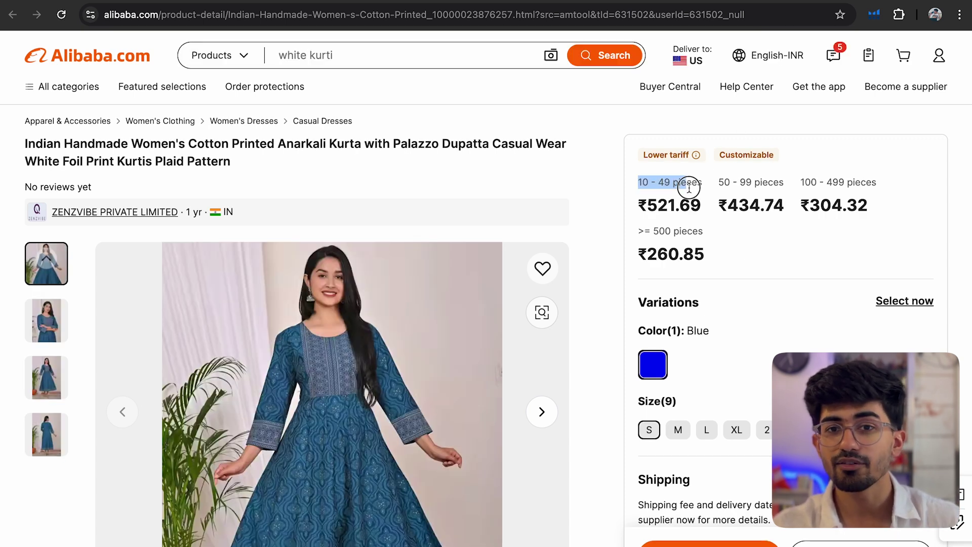
pyautogui.doubleClick(662, 207)
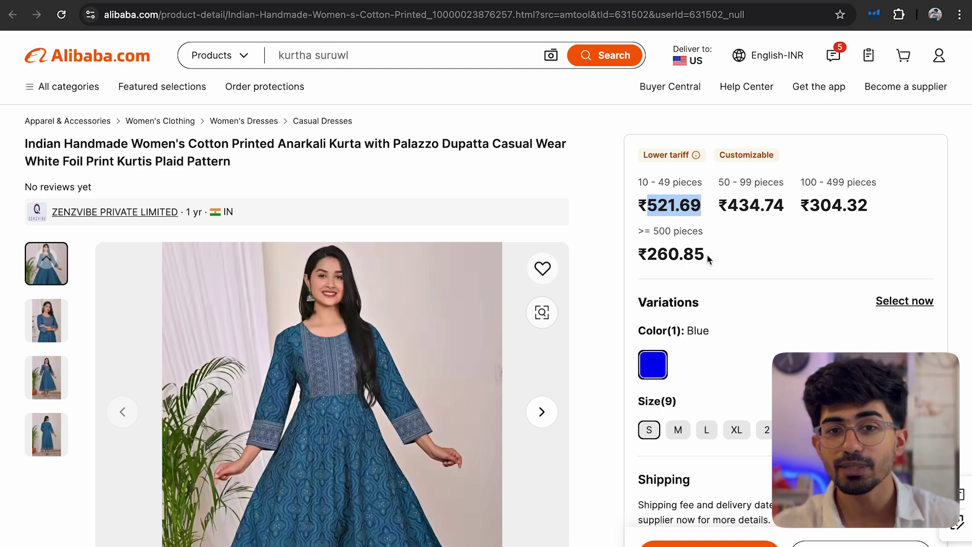
pyautogui.moveTo(709, 257); pyautogui.dragTo(636, 233)
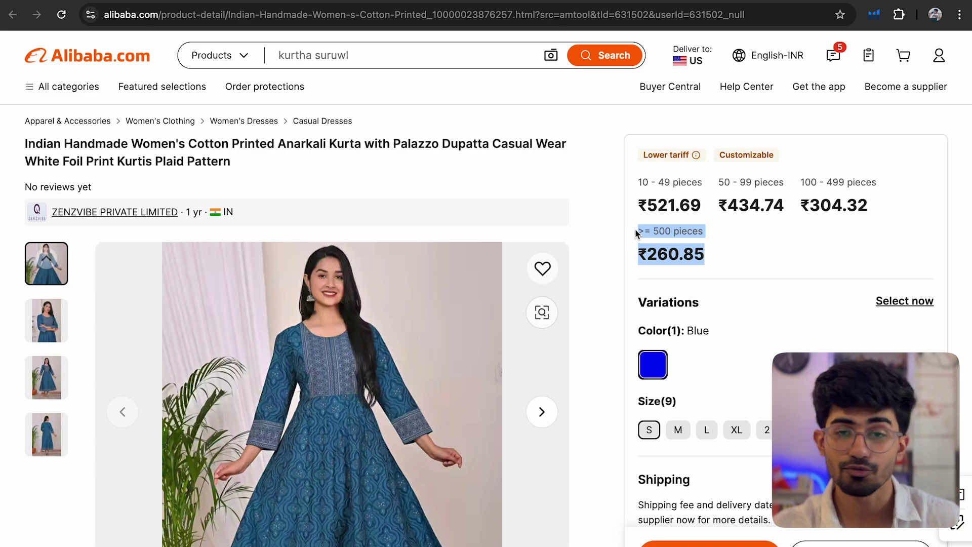
pyautogui.click(747, 289)
pyautogui.scroll(-3, 743, 449)
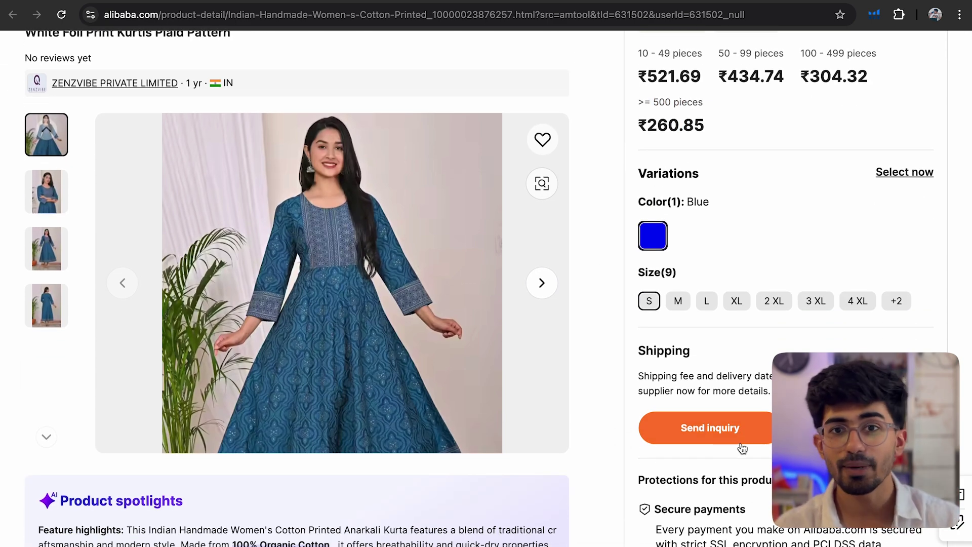
pyautogui.scroll(3, 742, 449)
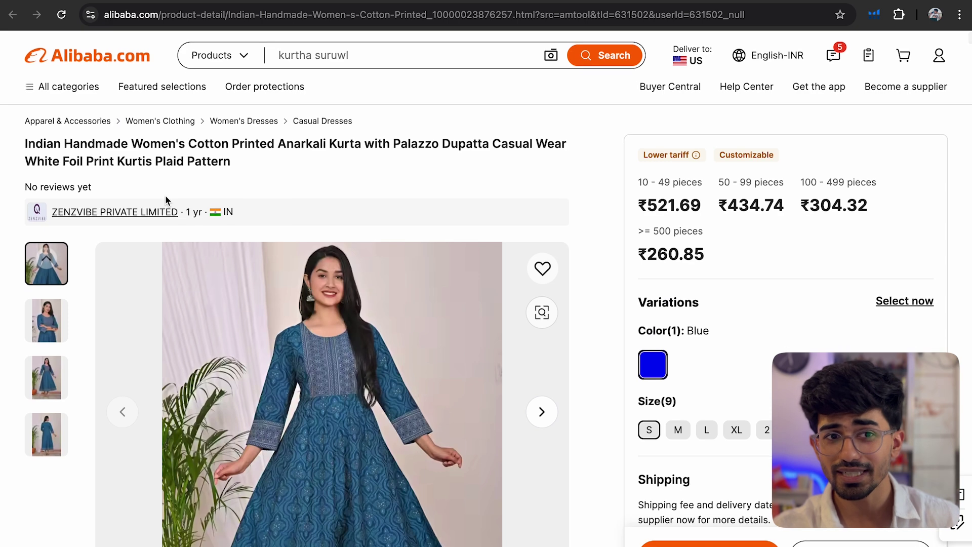